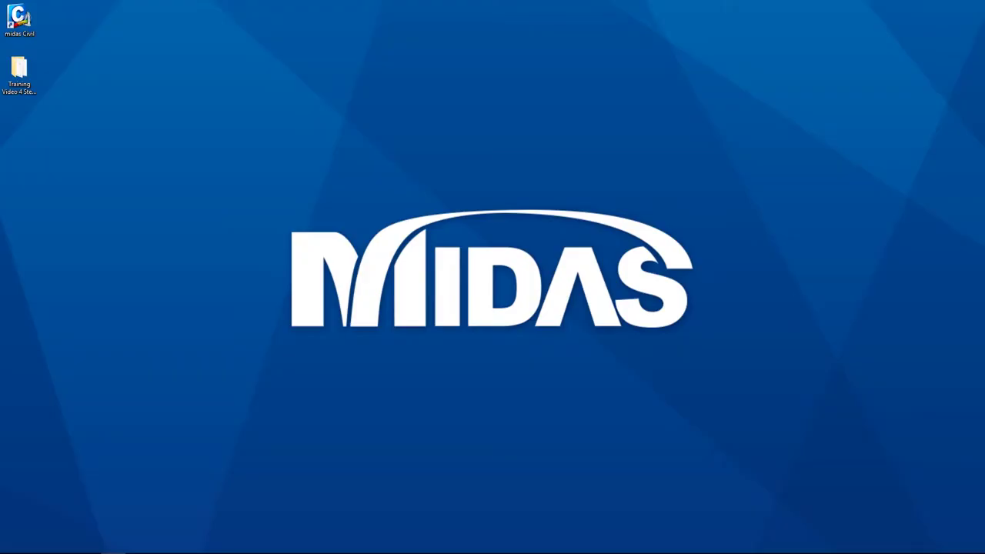
# Step: Open the Training Video 4 Steel Composite Girder Bridge Wizard model in midas Civil and display it with the Hidden solid rendering
pyautogui.doubleClick(16, 79)
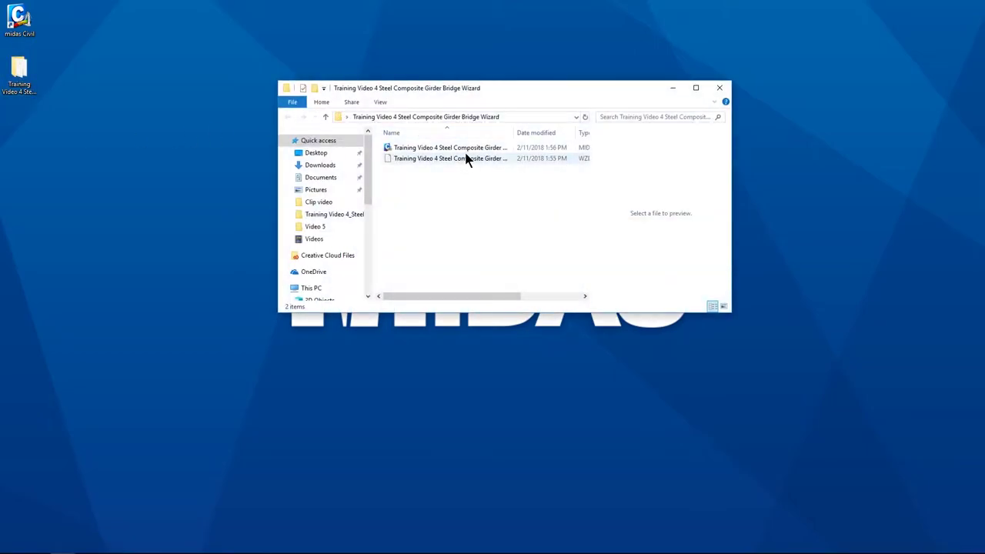
pyautogui.doubleClick(466, 149)
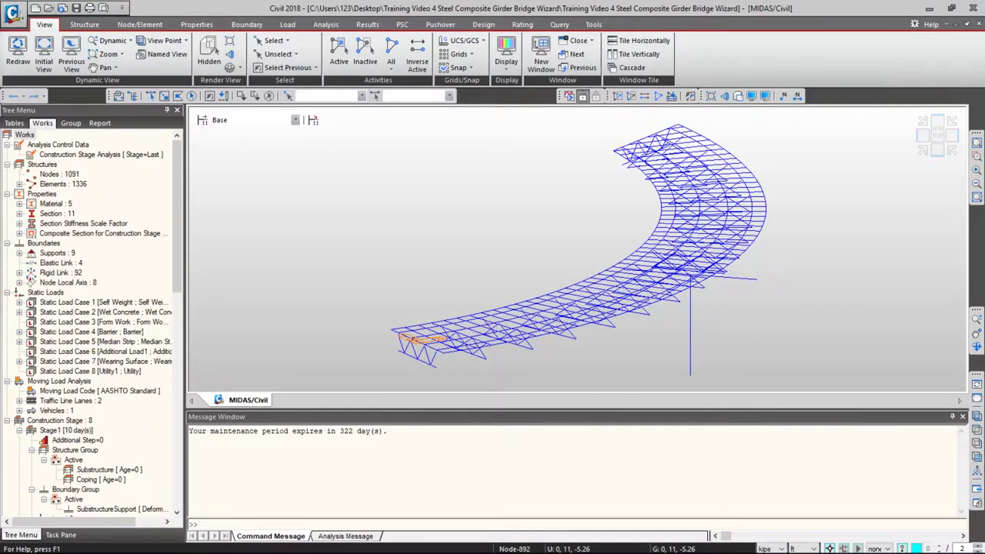
pyautogui.click(48, 26)
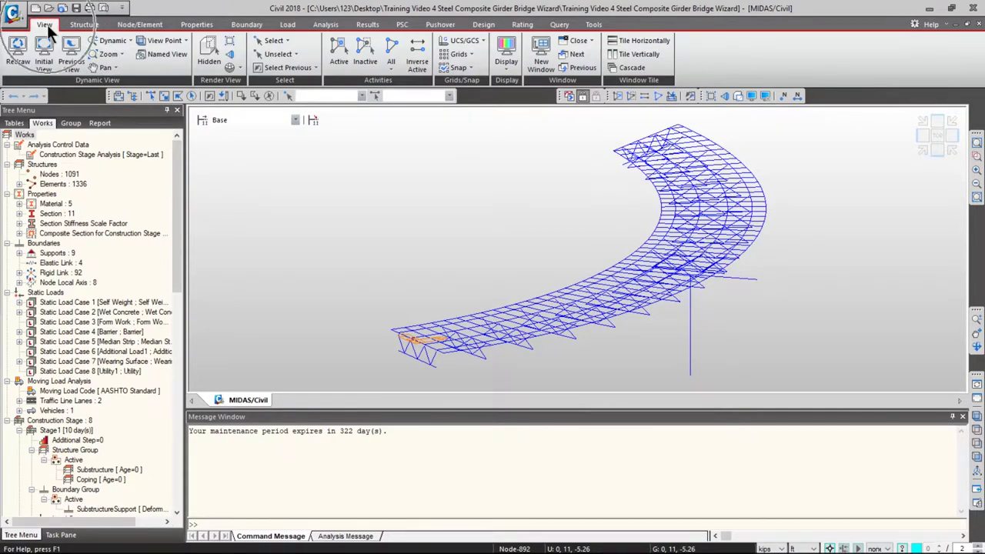
pyautogui.click(217, 61)
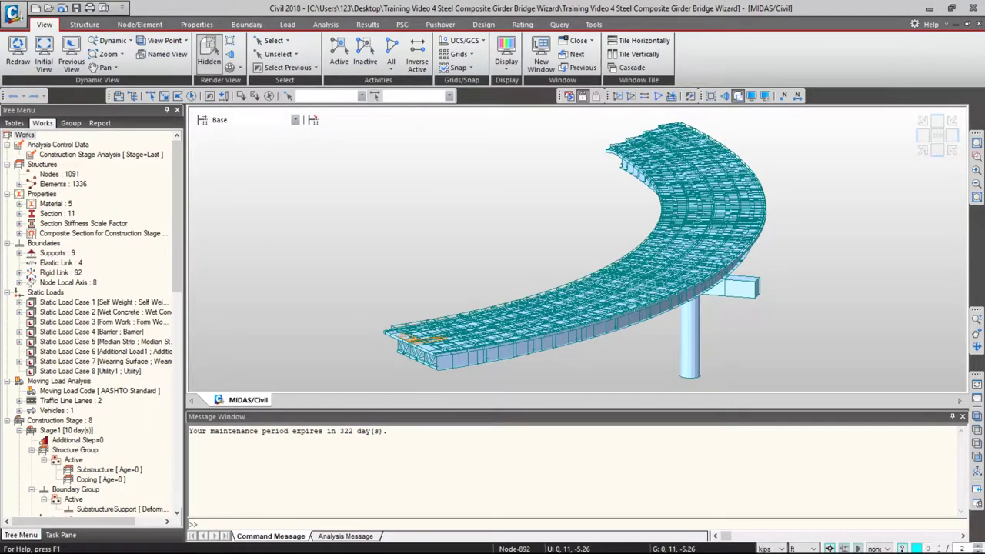
# Step: Expand the section list, highlight the element that uses the Column section in the model, and clear the selection
pyautogui.click(43, 123)
pyautogui.click(32, 194)
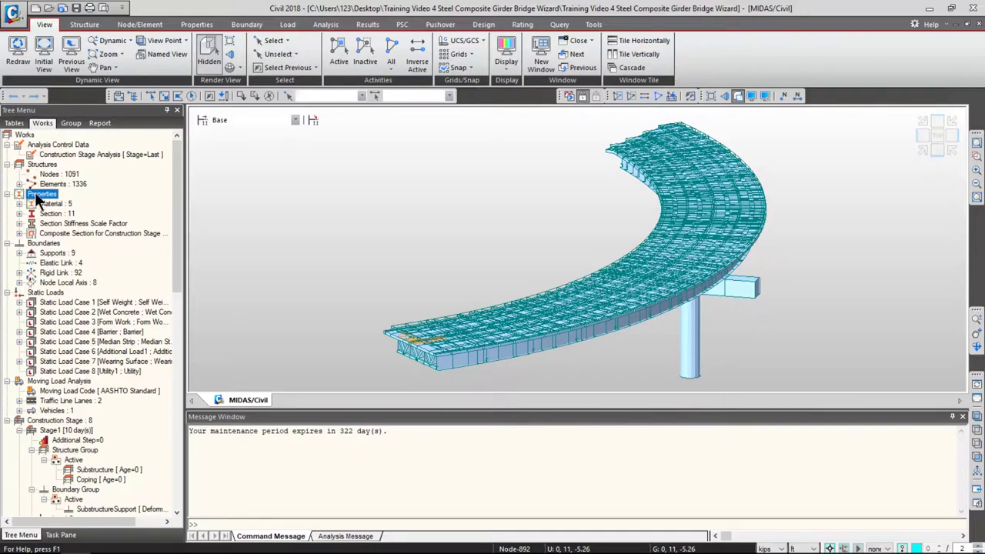
pyautogui.click(45, 213)
pyautogui.click(19, 213)
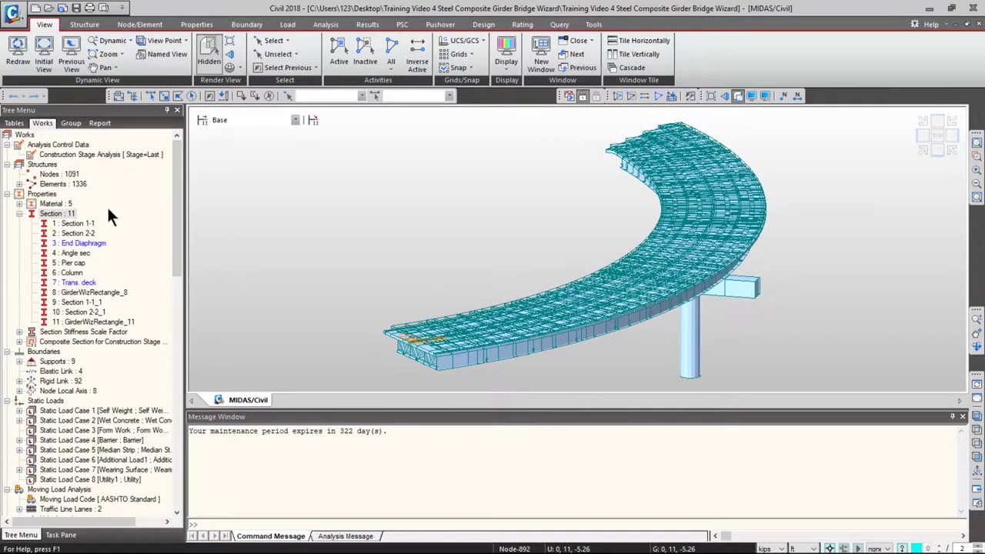
pyautogui.click(71, 273)
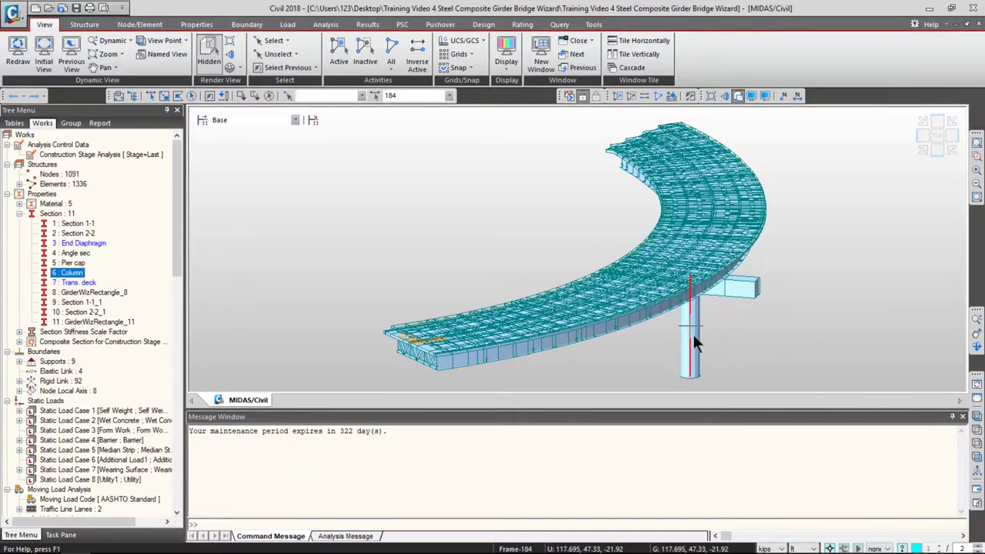
pyautogui.moveTo(692, 336)
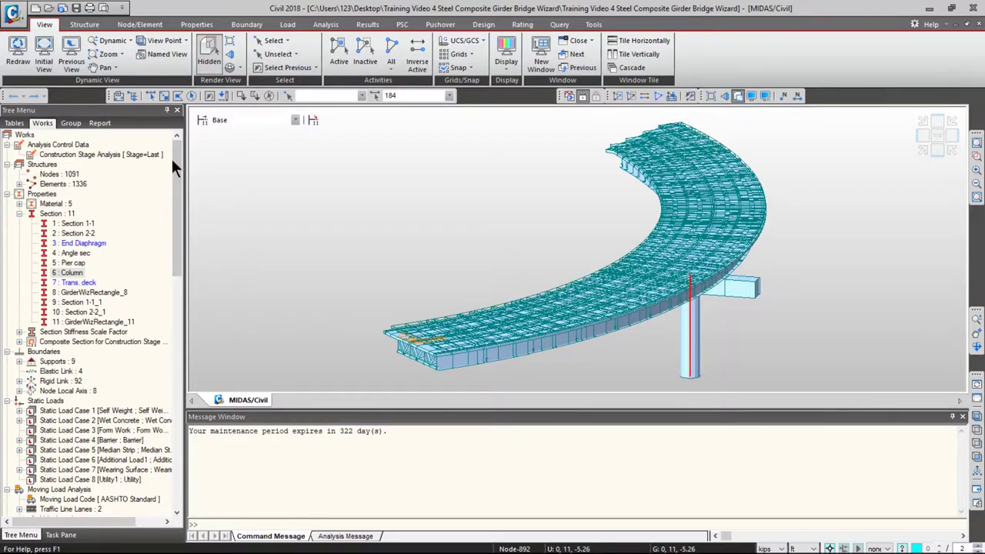
pyautogui.click(267, 95)
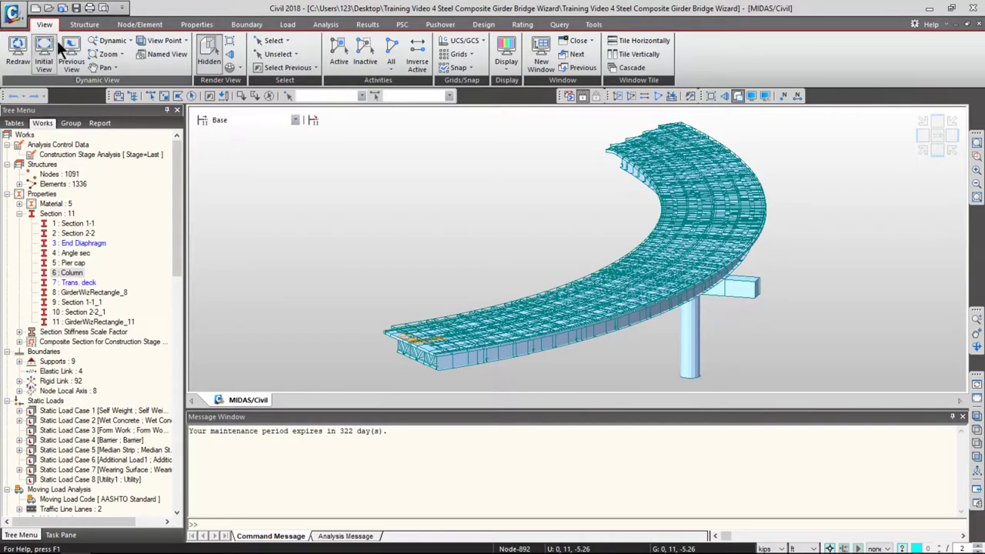
# Step: Select the pier column element with single selection and assign the Pier cap section to it
pyautogui.click(286, 42)
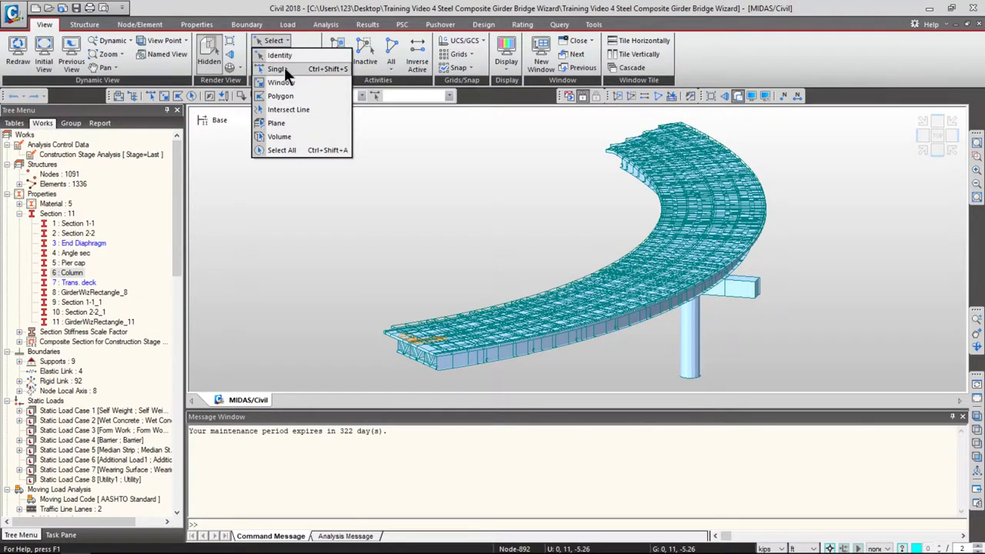
pyautogui.click(284, 69)
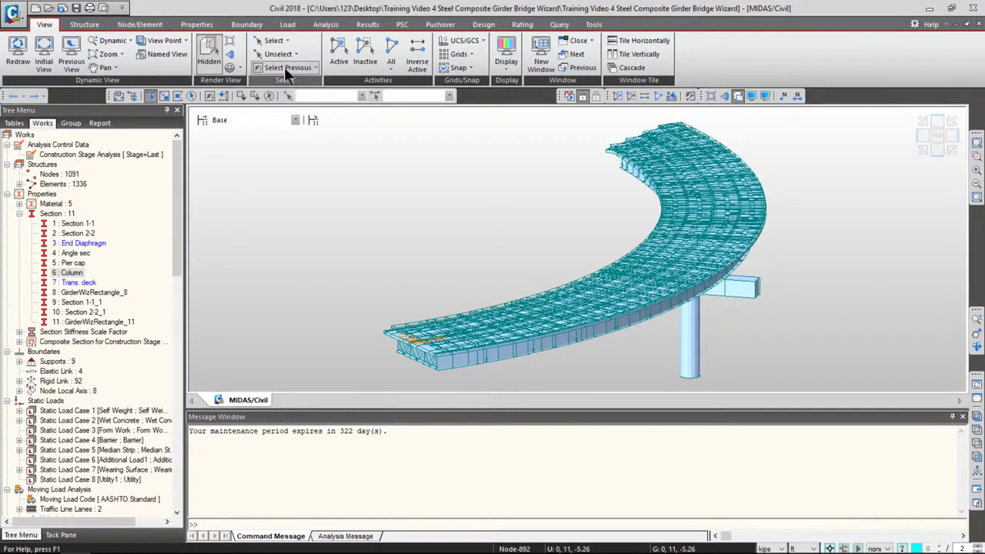
pyautogui.click(153, 97)
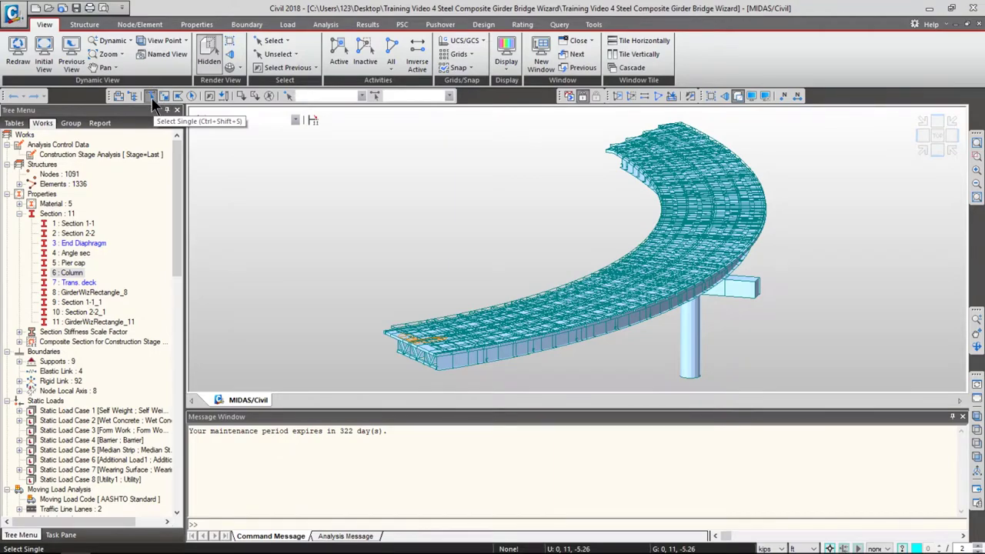
pyautogui.click(690, 336)
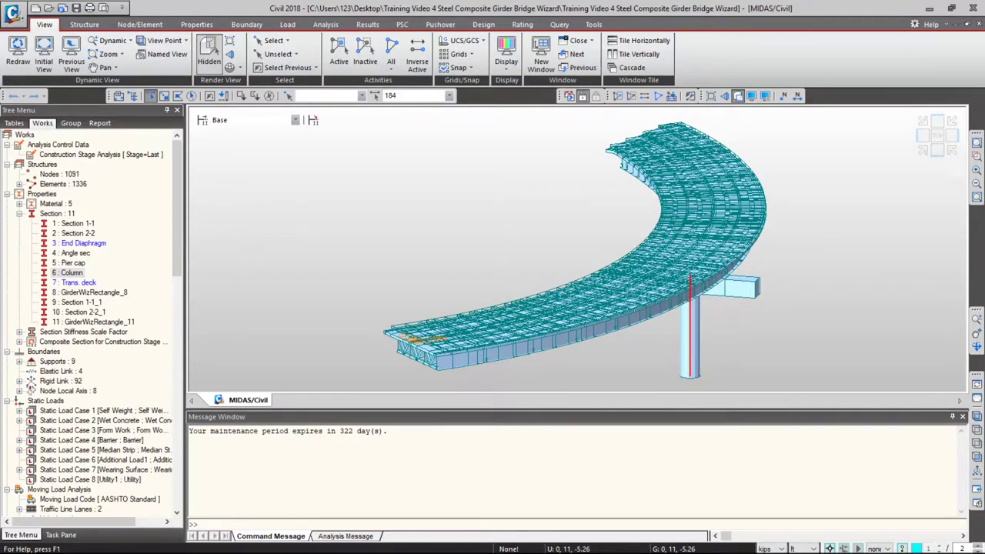
pyautogui.click(69, 263)
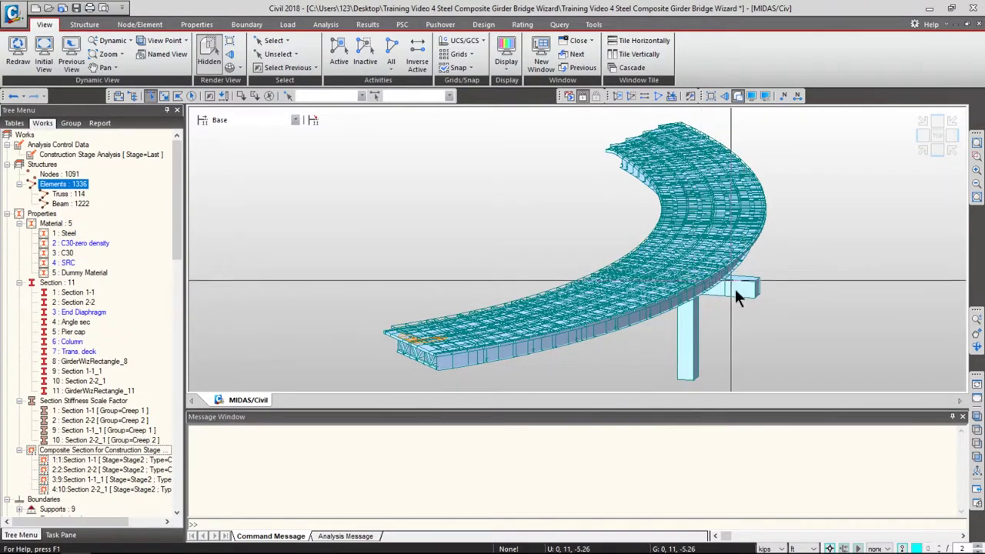
# Step: Select the girder elements that use Section 1-1 and try assigning the Column section to them
pyautogui.moveTo(716, 341)
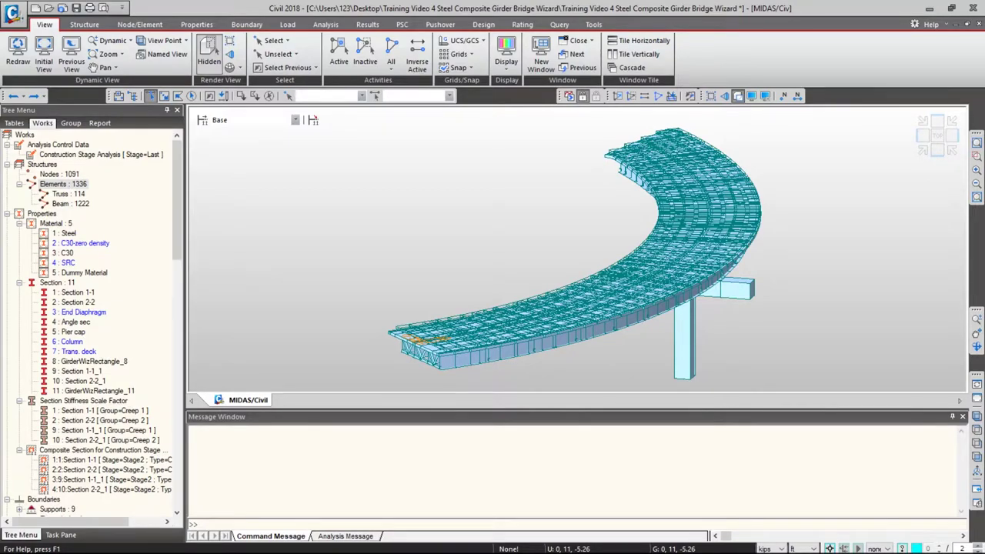
pyautogui.click(74, 293)
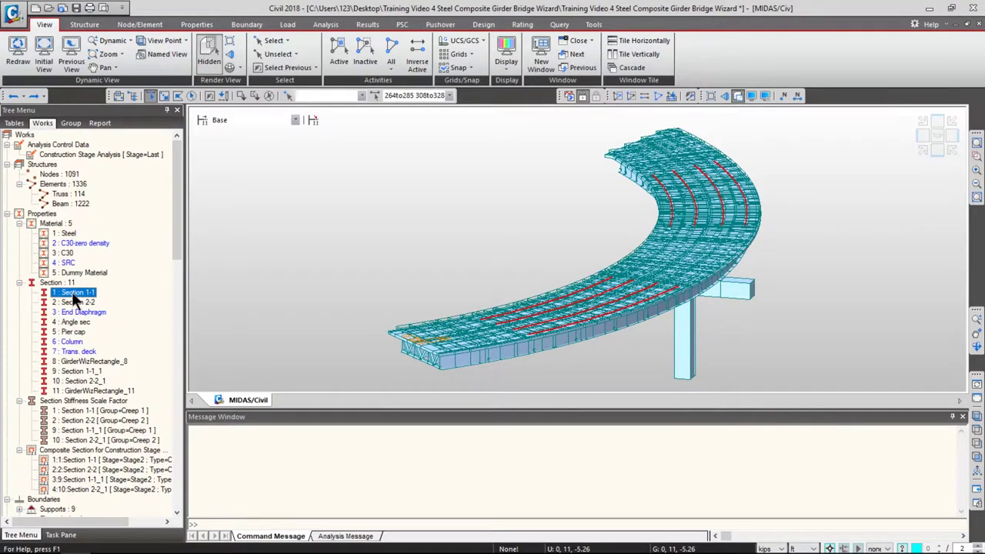
pyautogui.click(70, 343)
pyautogui.click(296, 341)
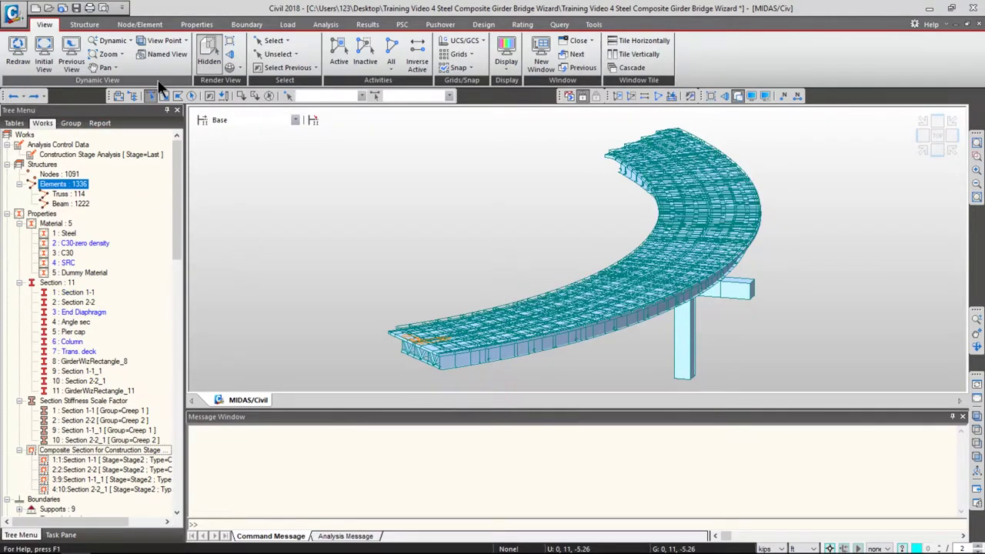
# Step: Window-select the near half of the curved deck and girders and assign the Column section to the selected elements
pyautogui.click(48, 23)
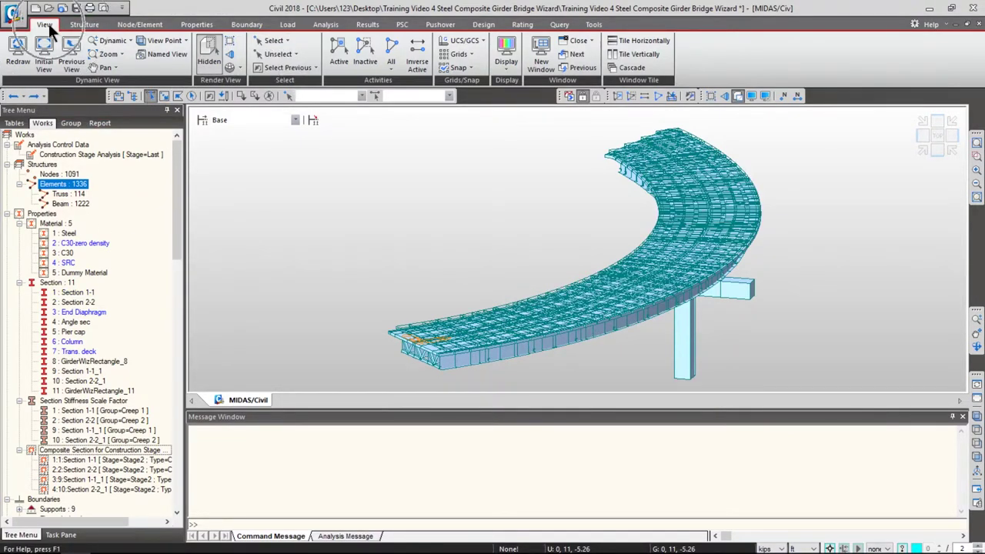
pyautogui.click(275, 40)
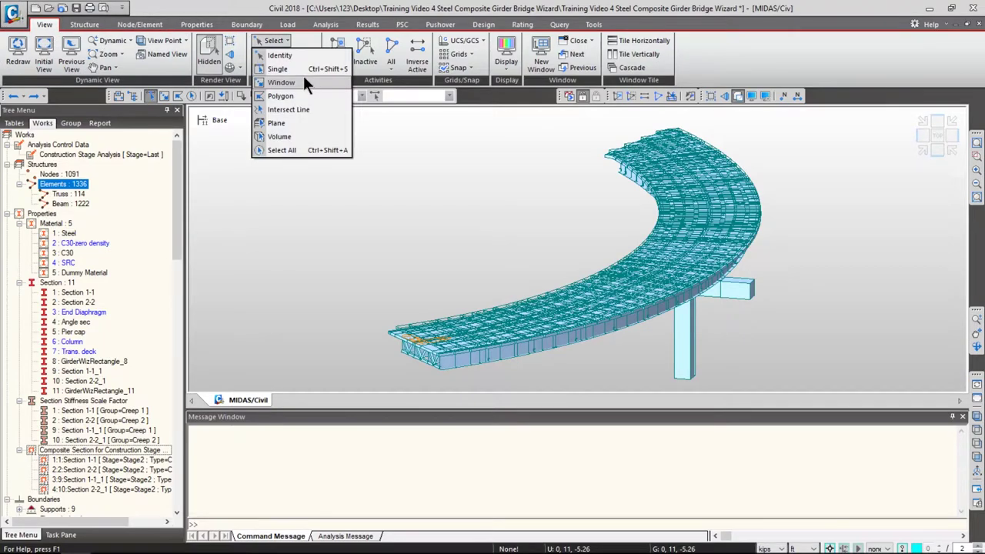
pyautogui.click(282, 82)
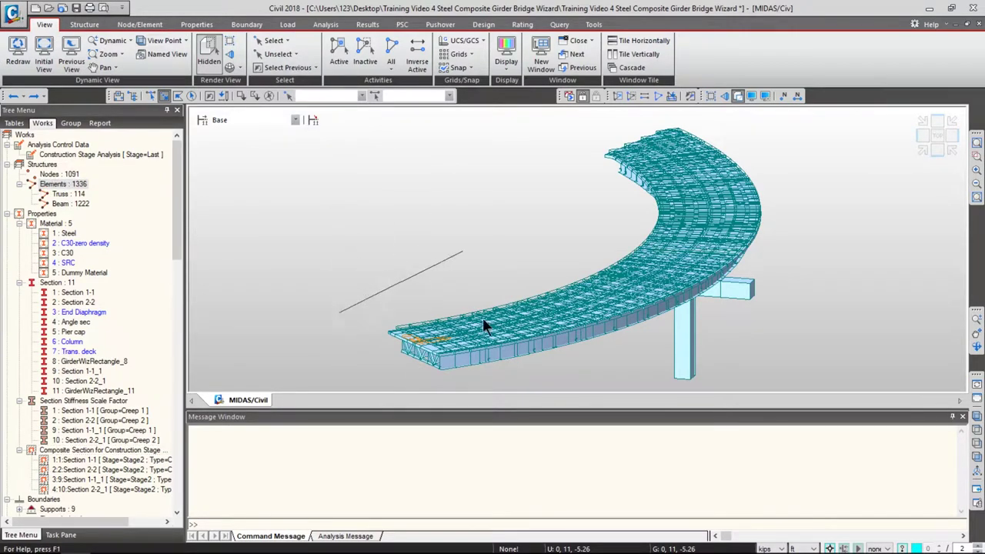
pyautogui.click(656, 373)
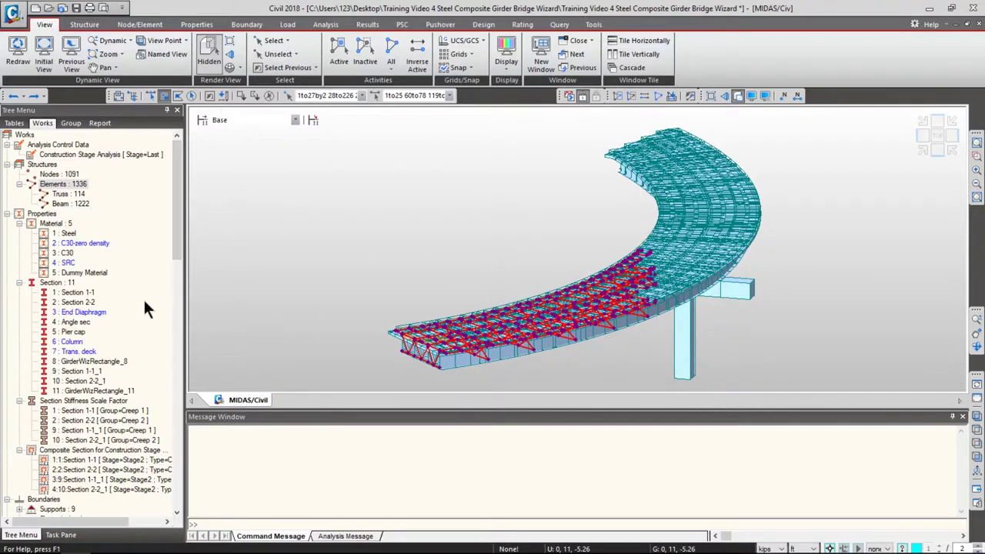
pyautogui.click(71, 342)
pyautogui.moveTo(128, 332); pyautogui.dragTo(357, 324)
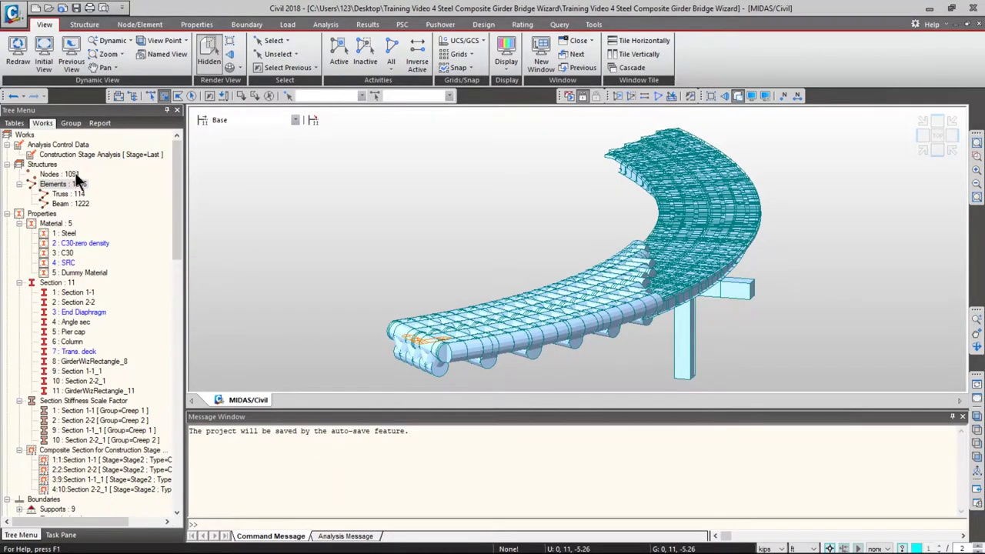
# Step: Open the Elements structure table, browse its rows, and tile it vertically beside the model view
pyautogui.click(15, 124)
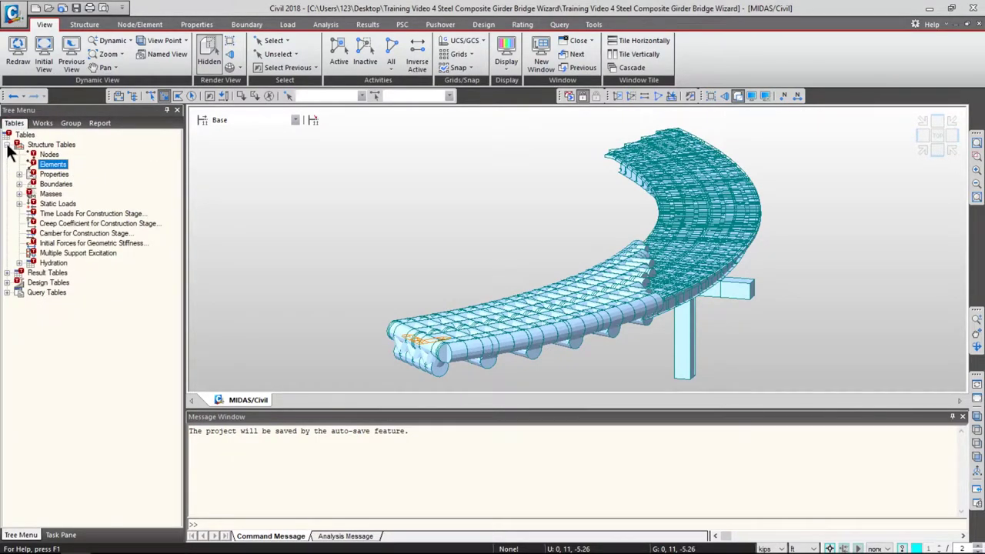
pyautogui.click(46, 144)
pyautogui.doubleClick(50, 164)
pyautogui.scroll(20, 339, 273)
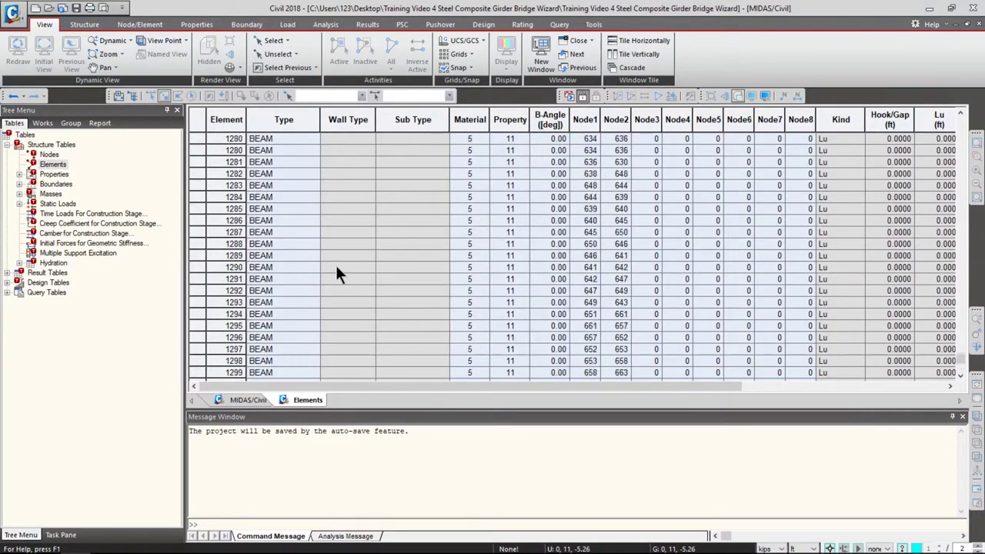
pyautogui.scroll(20, 338, 273)
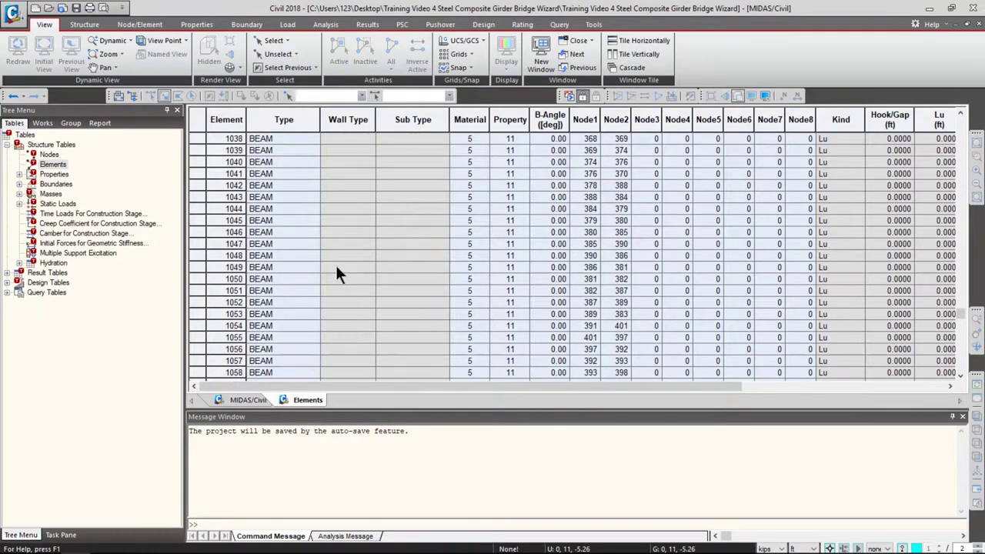
pyautogui.click(251, 400)
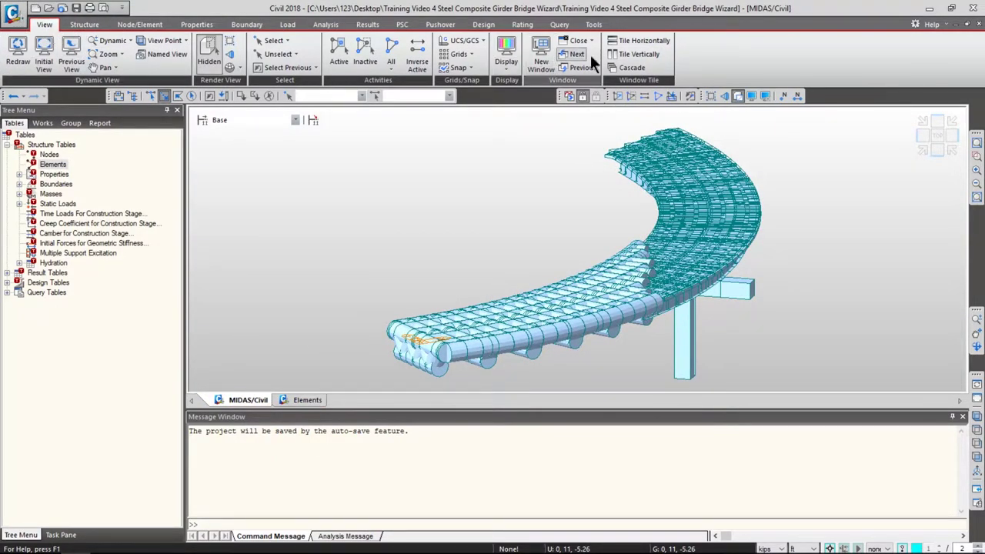
pyautogui.click(625, 55)
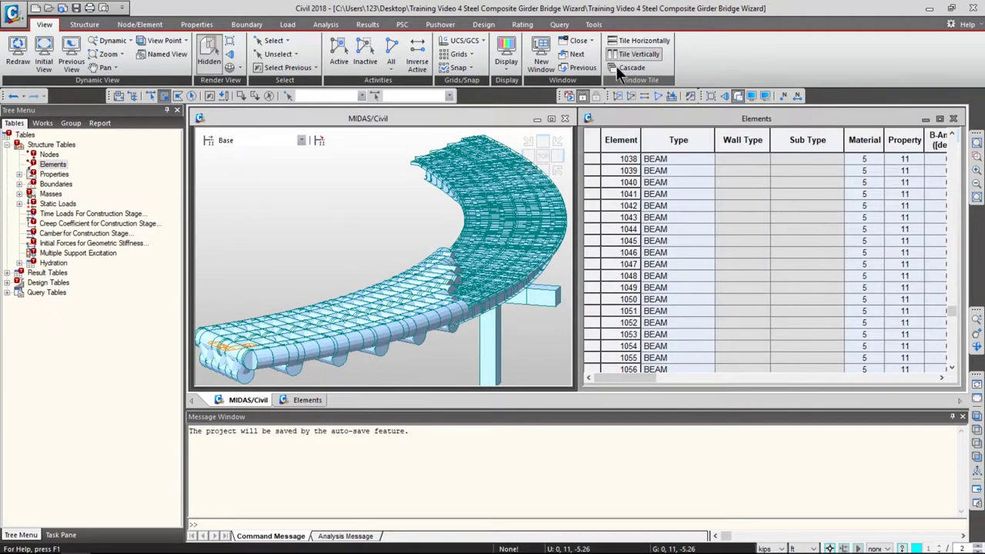
# Step: Select the rows of elements 903 to 963 in the Elements table to highlight those elements in the model
pyautogui.scroll(10, 627, 235)
pyautogui.scroll(10, 615, 240)
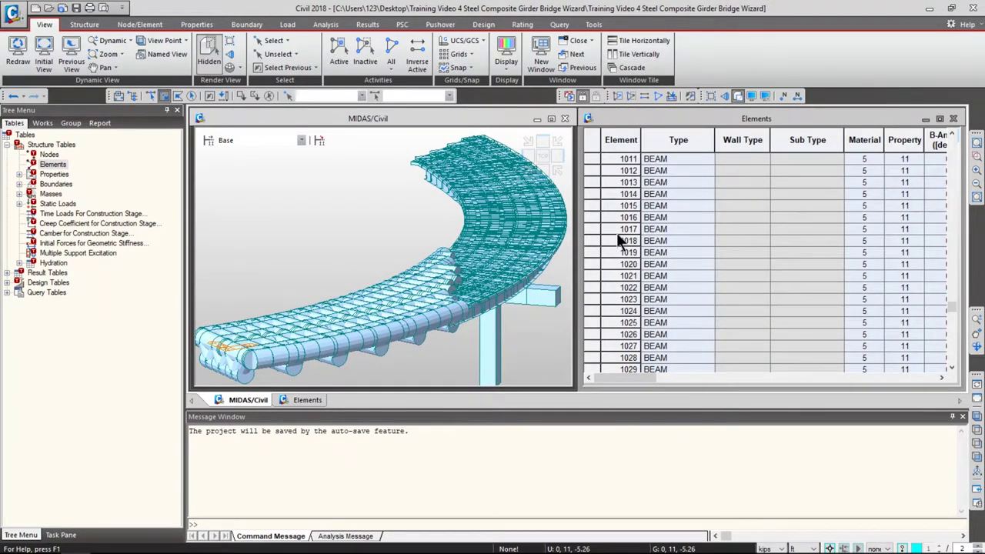
pyautogui.scroll(18, 617, 233)
pyautogui.moveTo(262, 171); pyautogui.dragTo(565, 230)
pyautogui.scroll(18, 633, 215)
pyautogui.moveTo(596, 163); pyautogui.dragTo(593, 362)
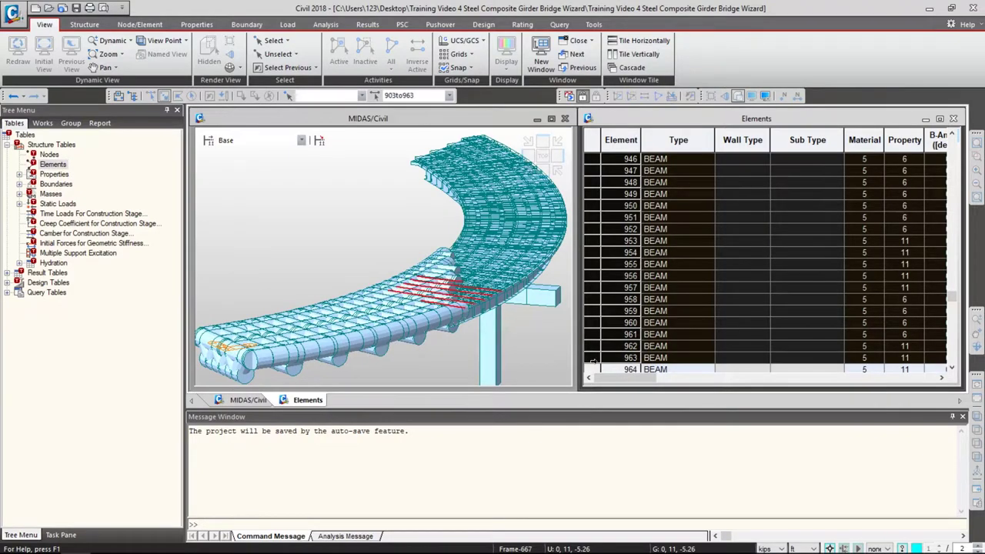
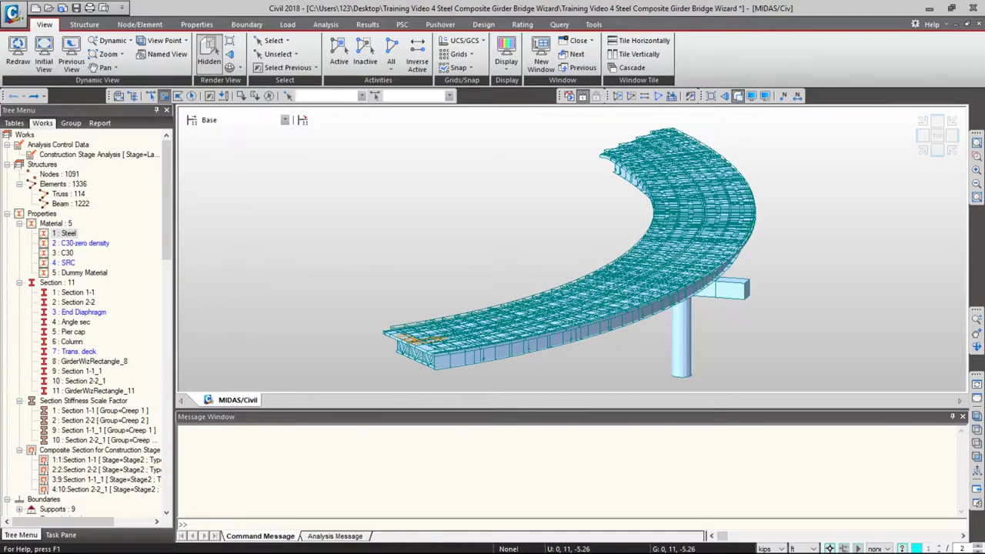
# Step: Set the Poisson's ratio of the Steel material to 0.2
pyautogui.click(70, 233)
pyautogui.rightClick(70, 234)
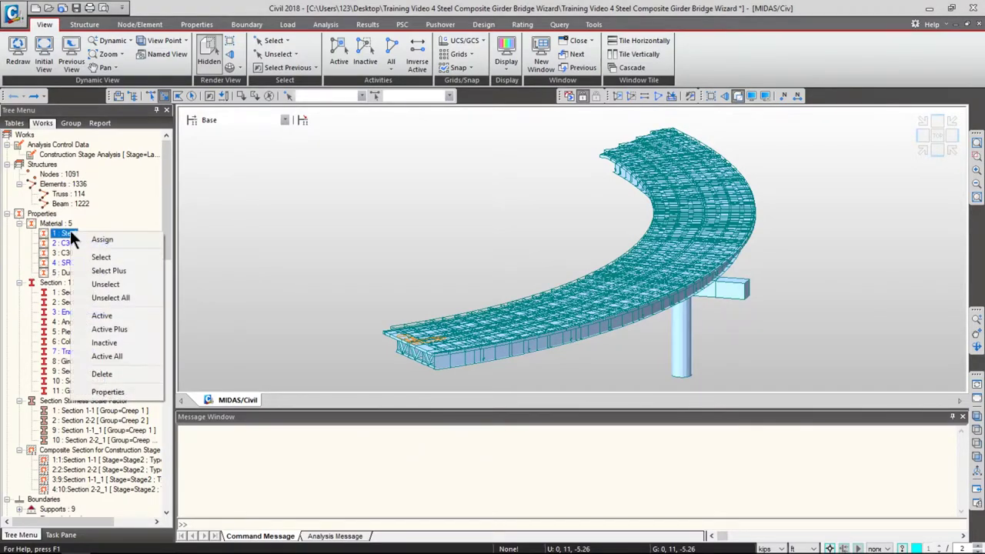
pyautogui.click(108, 392)
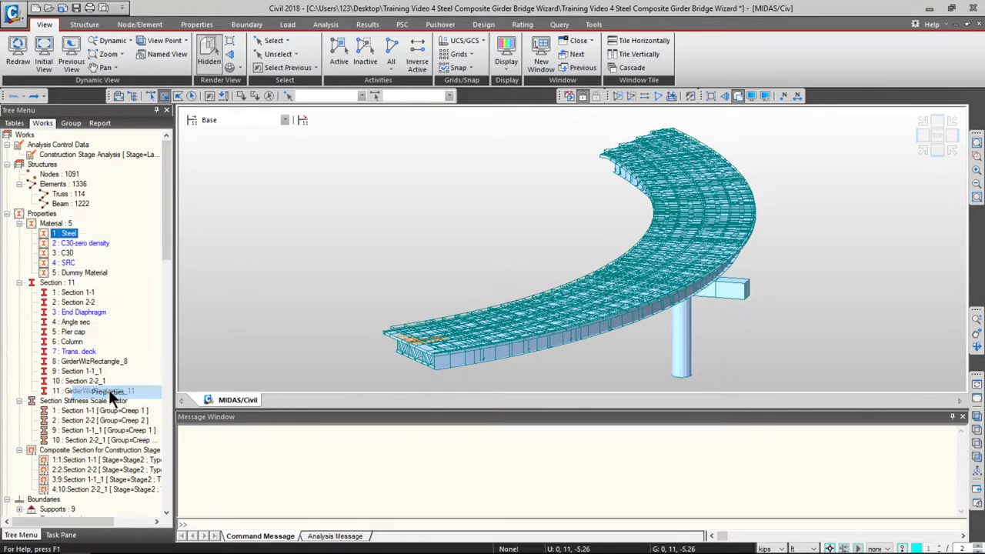
pyautogui.moveTo(534, 48); pyautogui.dragTo(506, 30)
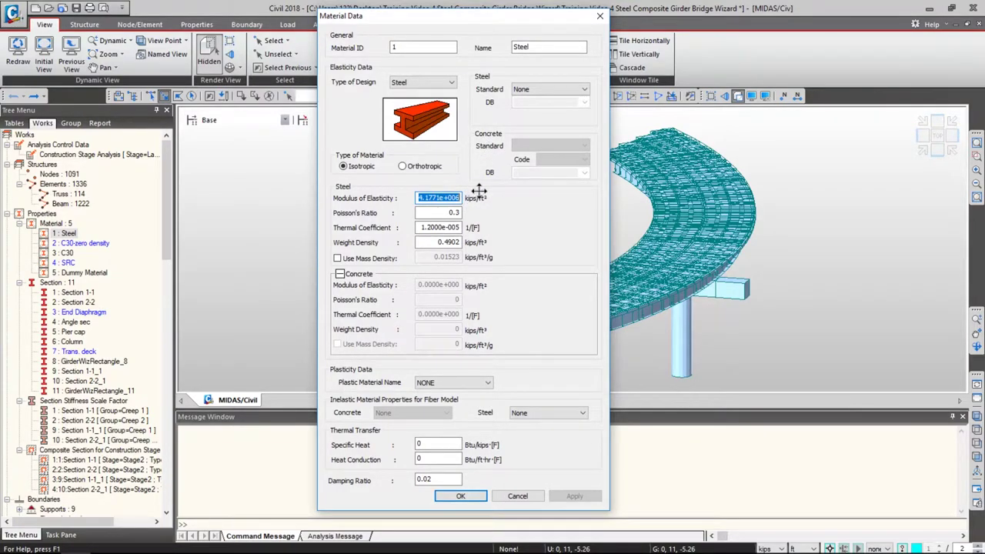
pyautogui.doubleClick(453, 212)
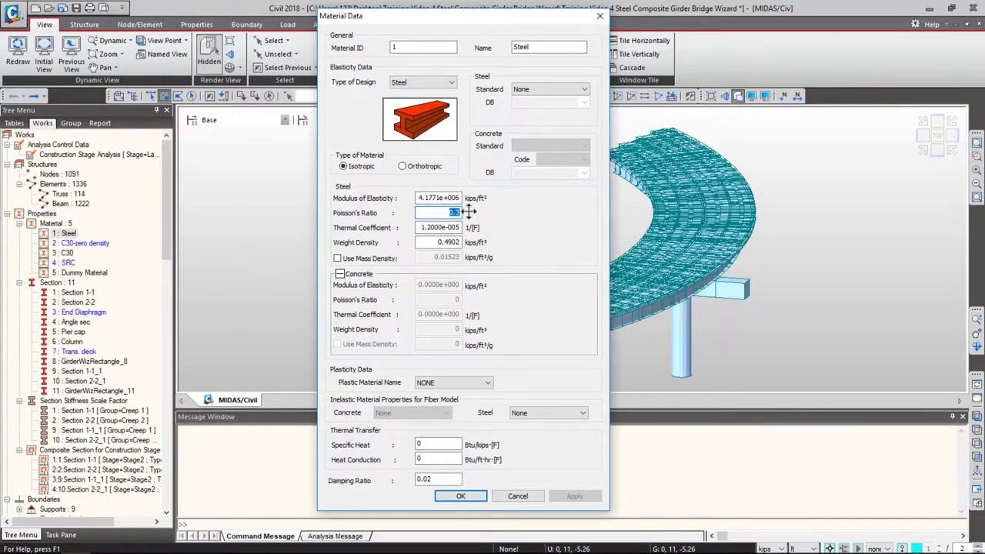
pyautogui.write('0.2')
pyautogui.click(461, 496)
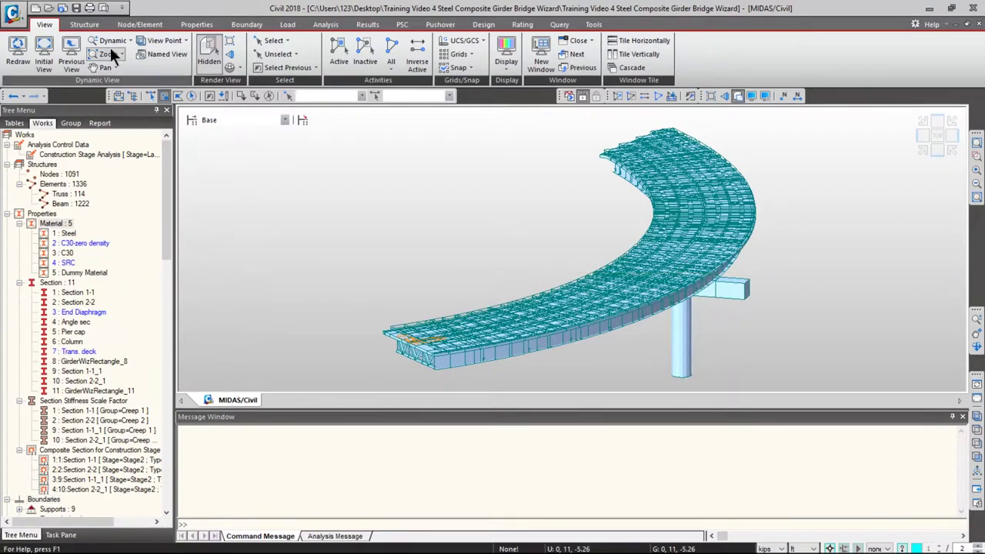
# Step: Open the material properties and duplicate the Steel material with ID 1
pyautogui.click(191, 24)
pyautogui.click(20, 54)
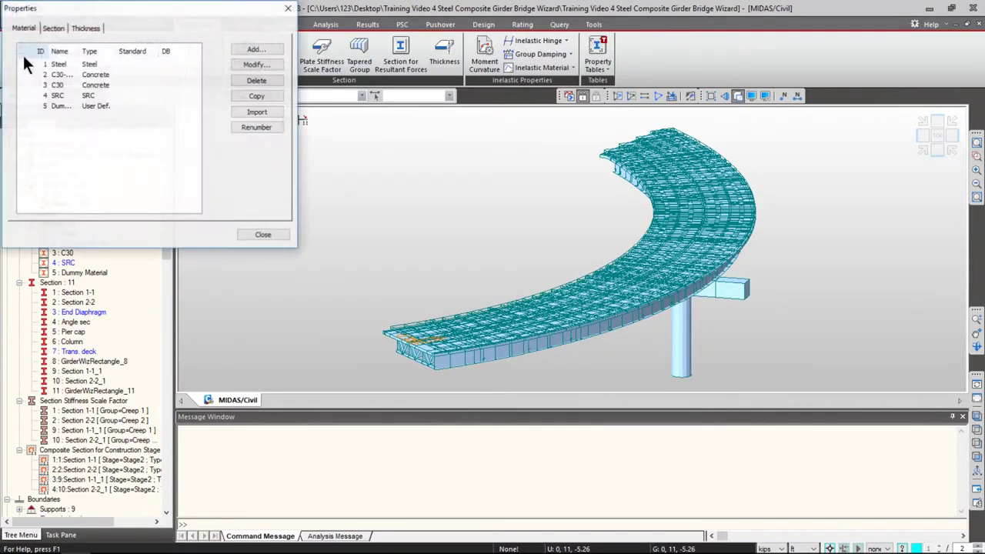
pyautogui.moveTo(204, 13); pyautogui.dragTo(348, 51)
pyautogui.click(265, 101)
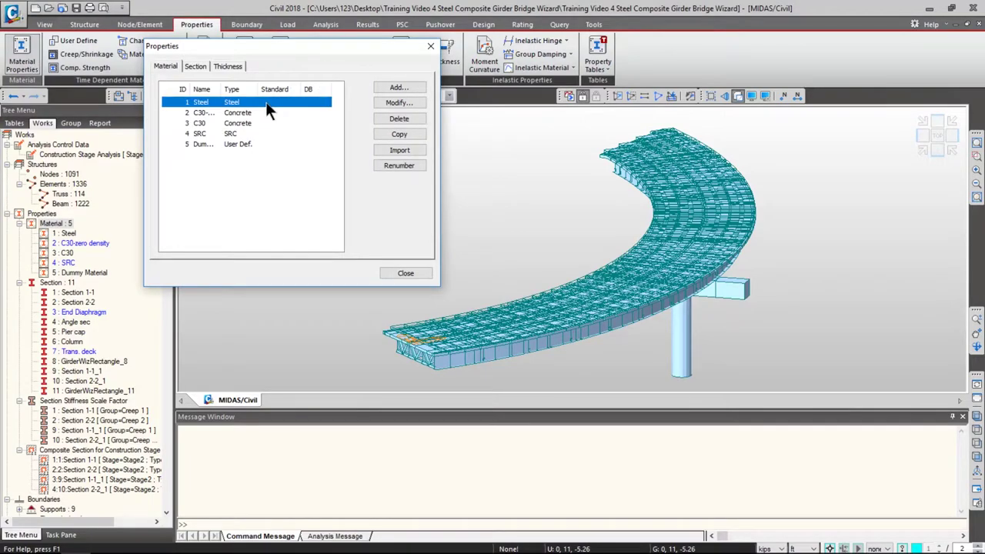
pyautogui.click(412, 134)
# Step: Set the Poisson's ratio of the copied Steel material with ID 6 to 0.3 and close the material properties
pyautogui.click(398, 102)
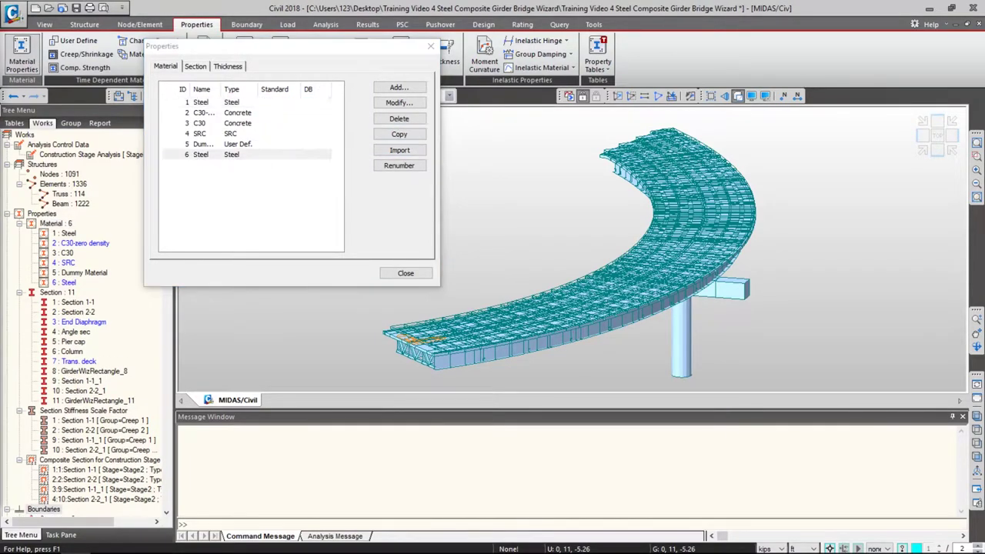
pyautogui.moveTo(264, 15); pyautogui.dragTo(503, 28)
pyautogui.press('Tab')
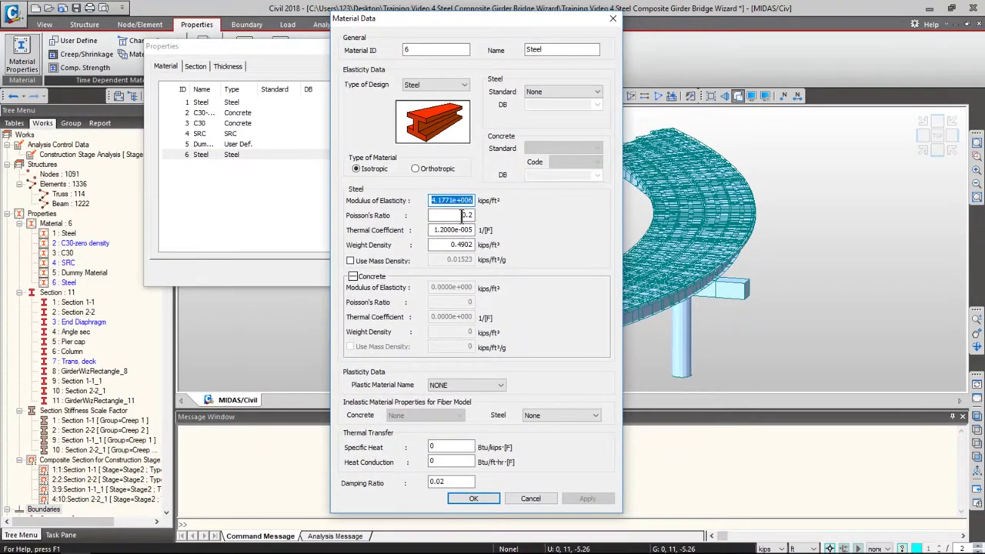
pyautogui.write('0.3')
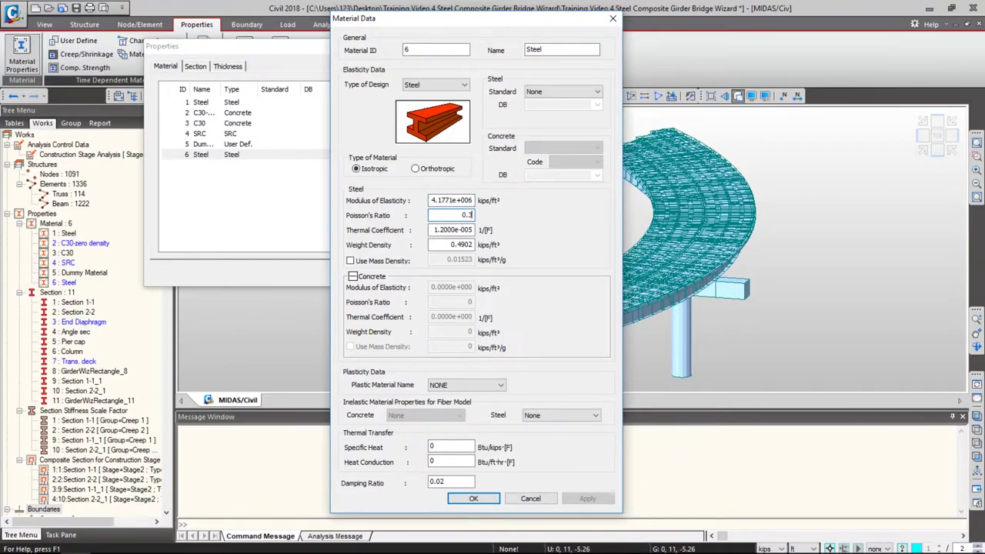
pyautogui.click(487, 497)
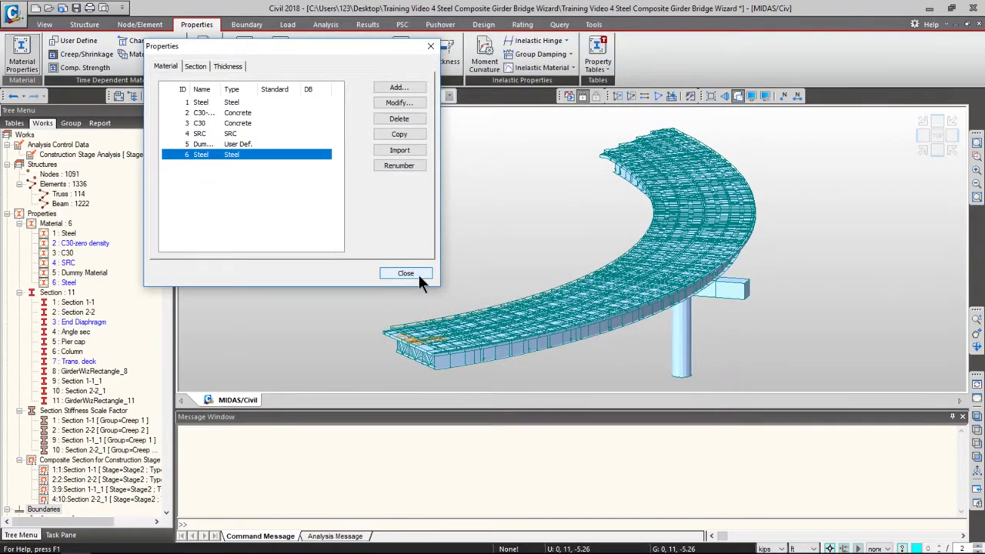
pyautogui.click(418, 273)
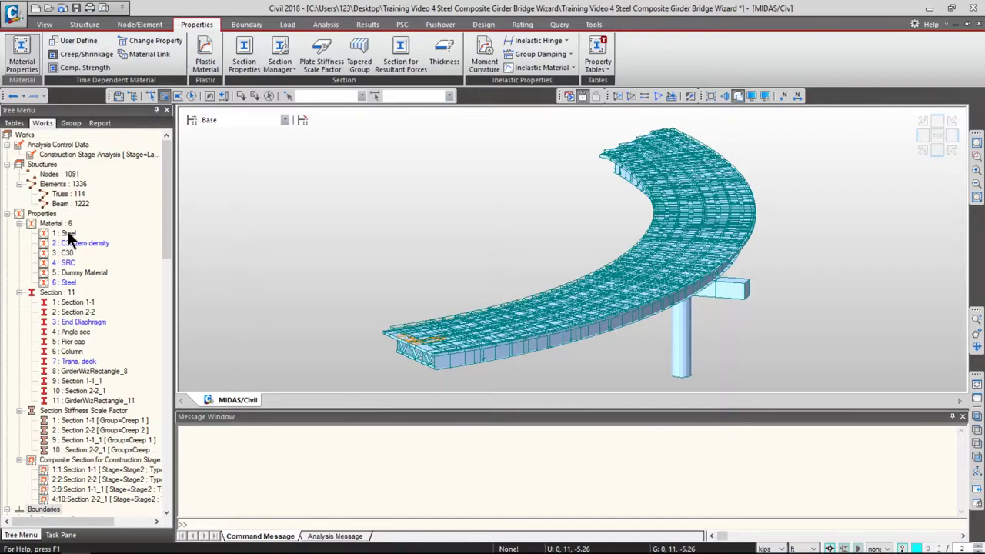
# Step: Select all elements that use material 1 Steel and assign material 6 Steel to them
pyautogui.click(66, 283)
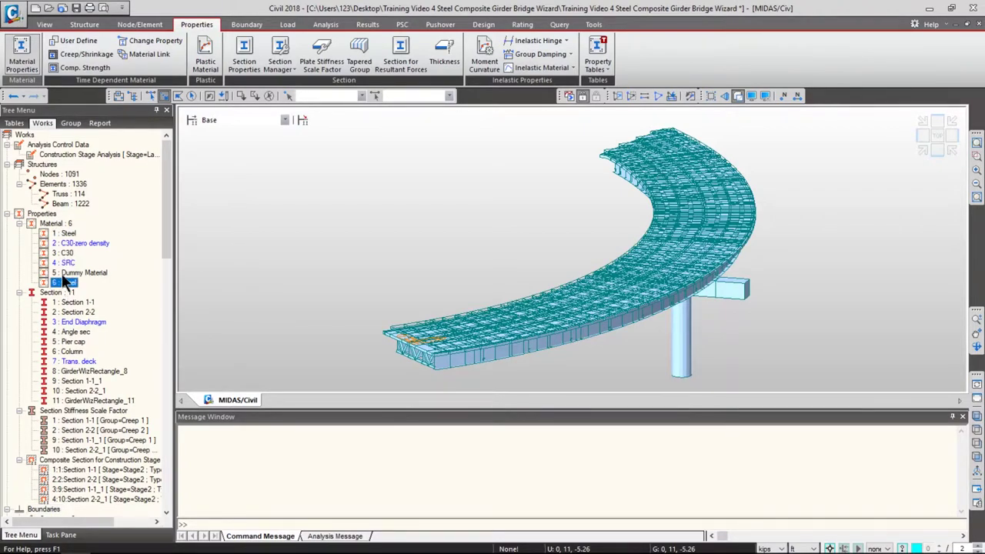
pyautogui.click(68, 234)
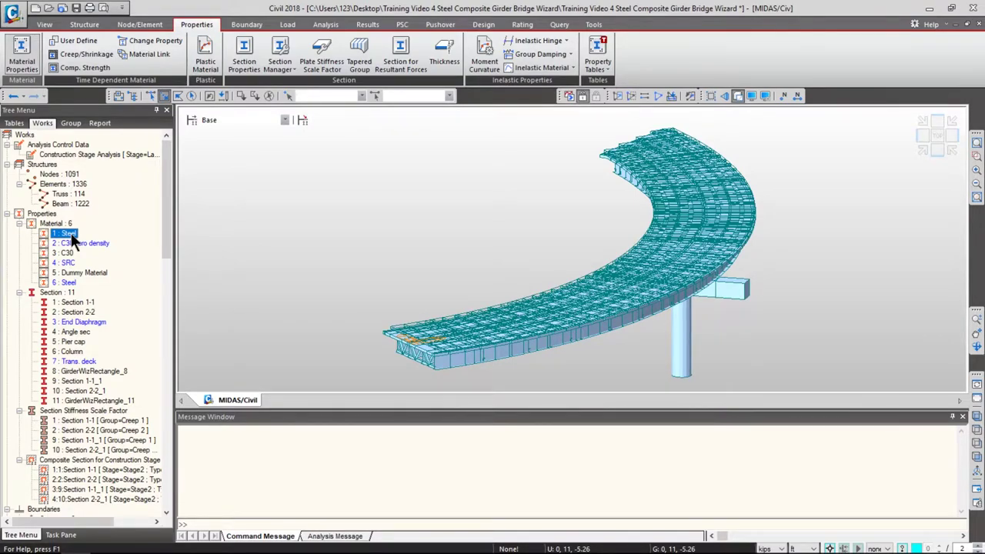
pyautogui.click(68, 283)
pyautogui.click(67, 234)
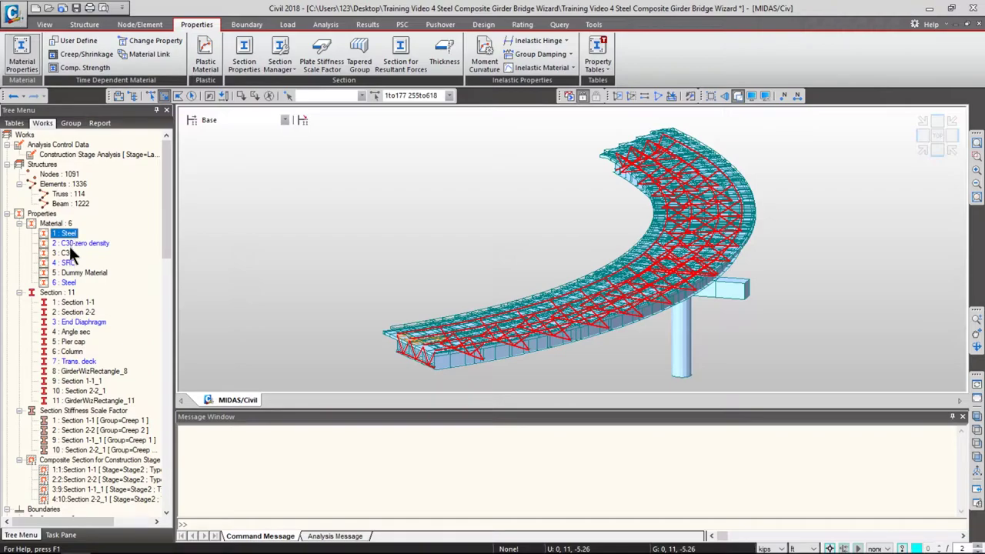
pyautogui.click(67, 283)
pyautogui.click(311, 286)
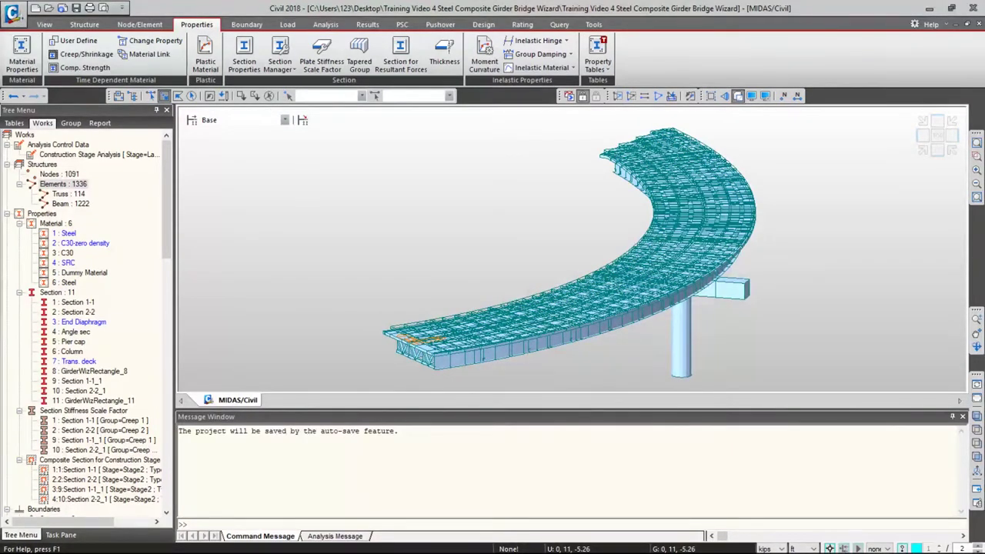
# Step: Select the Girder structure group and activate only its elements in the model view
pyautogui.click(44, 24)
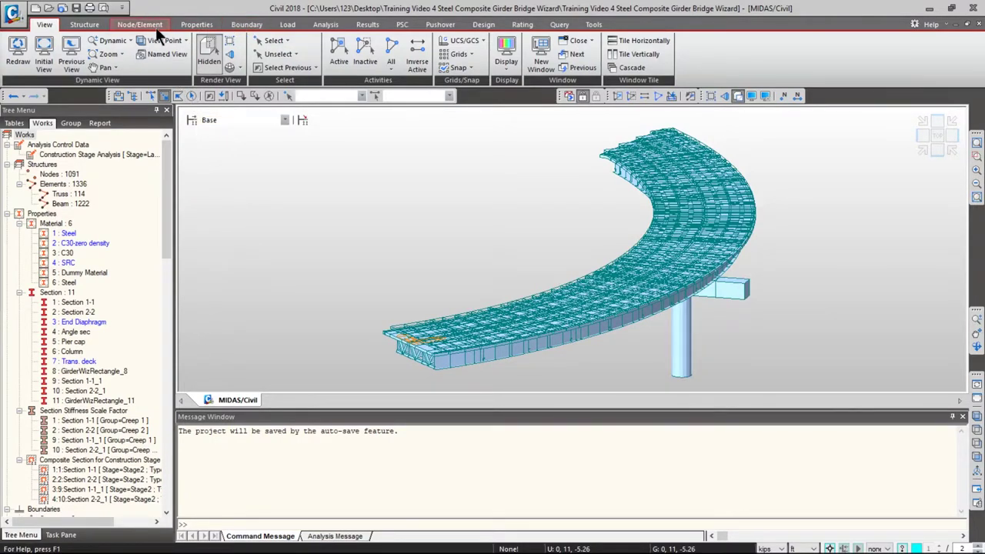
pyautogui.click(71, 123)
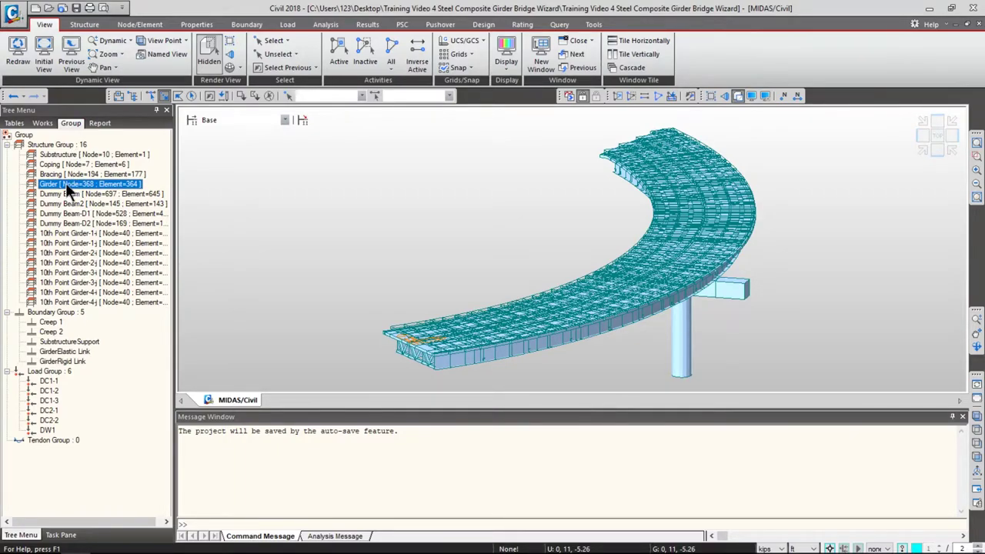
pyautogui.click(58, 144)
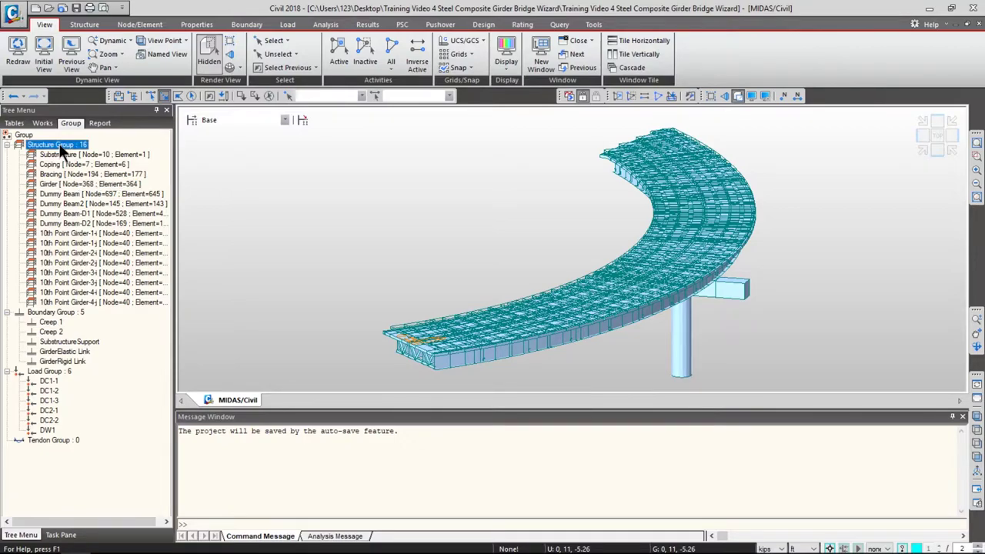
pyautogui.doubleClick(60, 183)
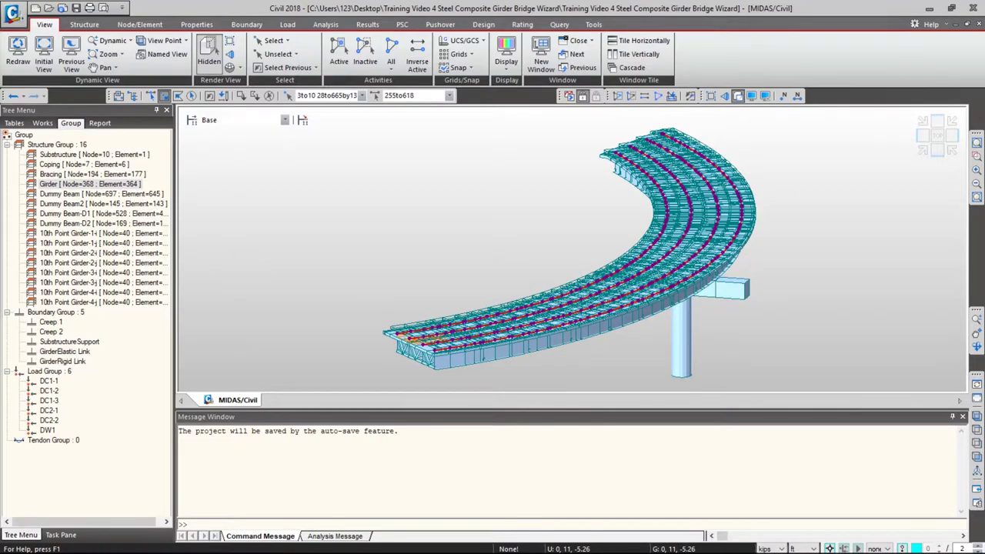
pyautogui.click(45, 25)
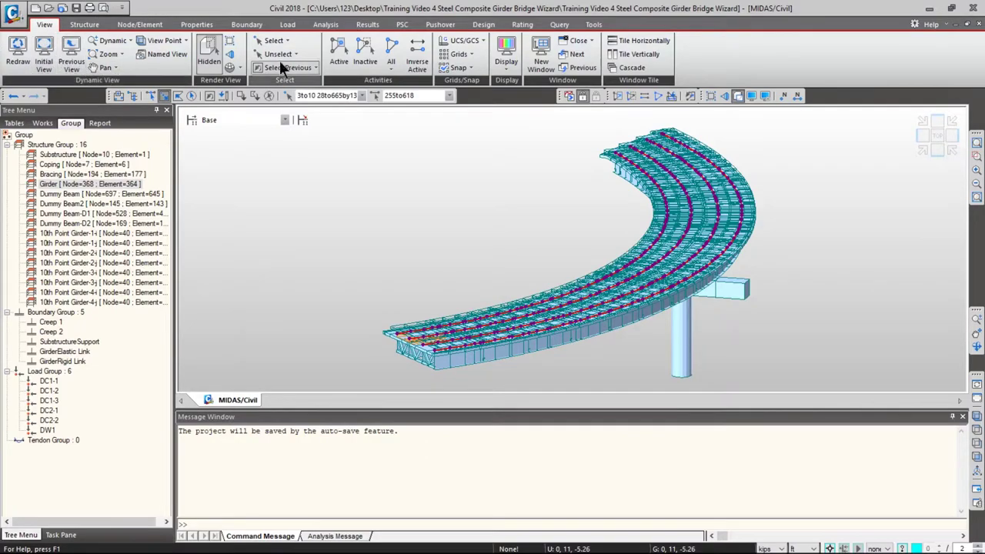
pyautogui.click(336, 52)
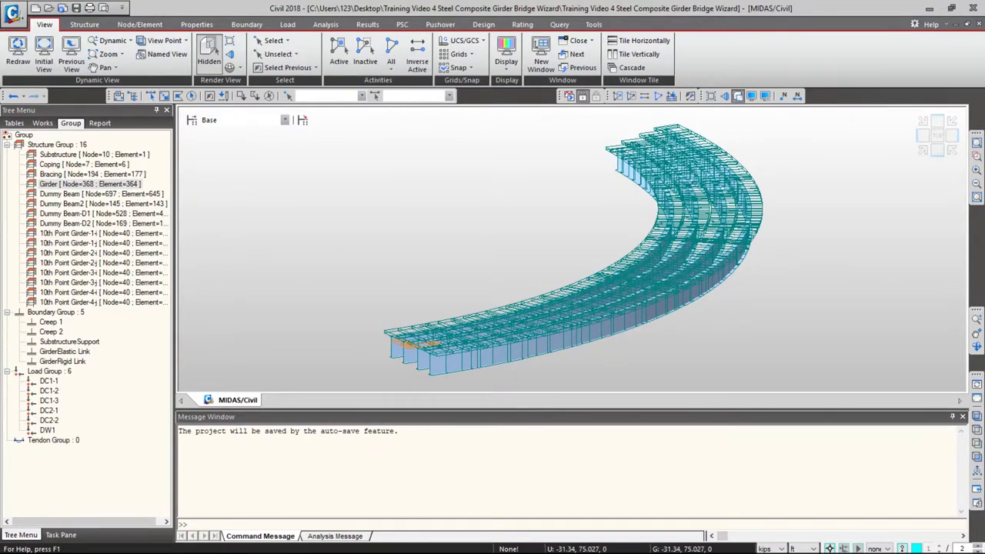
# Step: Window-select the near half of the active girders and delete the selected nodes and elements
pyautogui.click(152, 24)
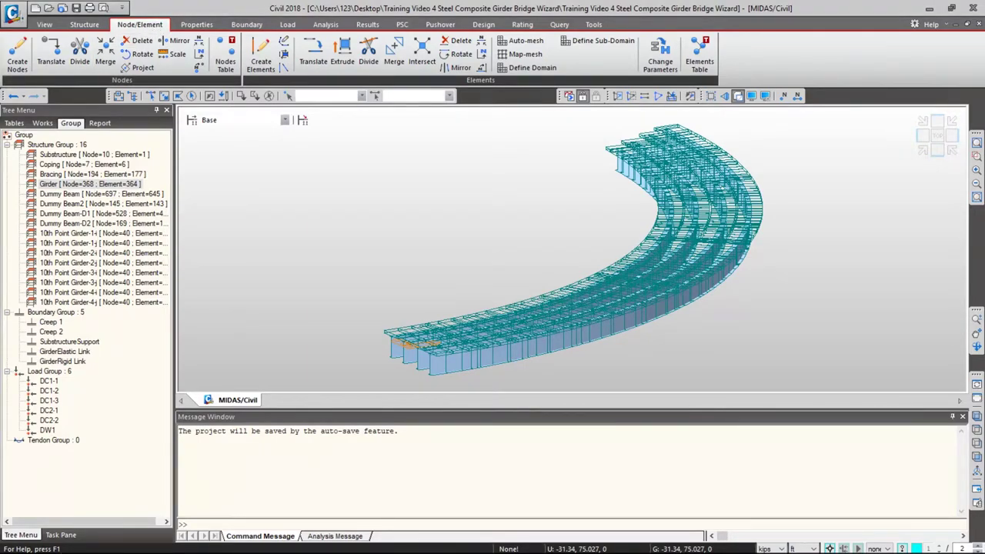
pyautogui.click(164, 96)
pyautogui.moveTo(320, 239); pyautogui.dragTo(646, 375)
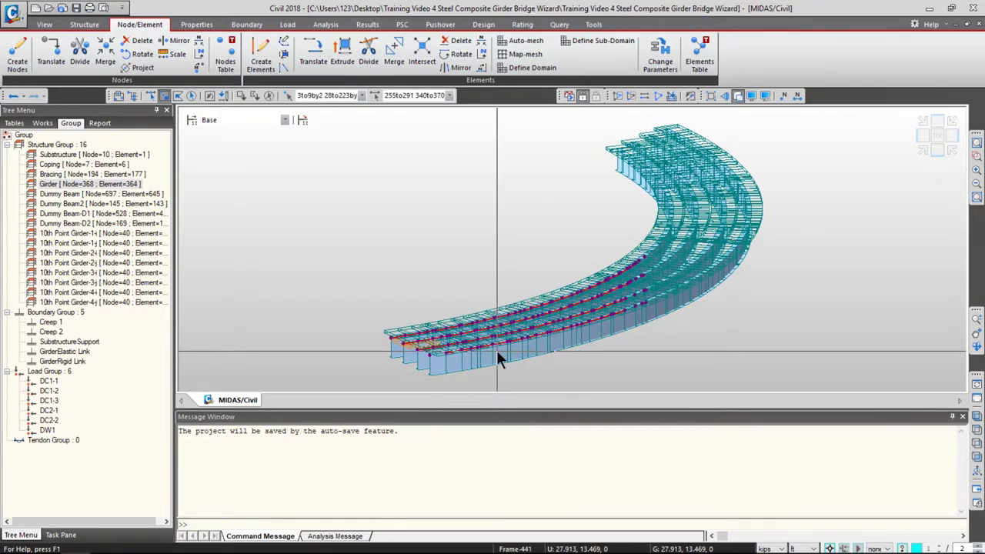
pyautogui.press('Delete')
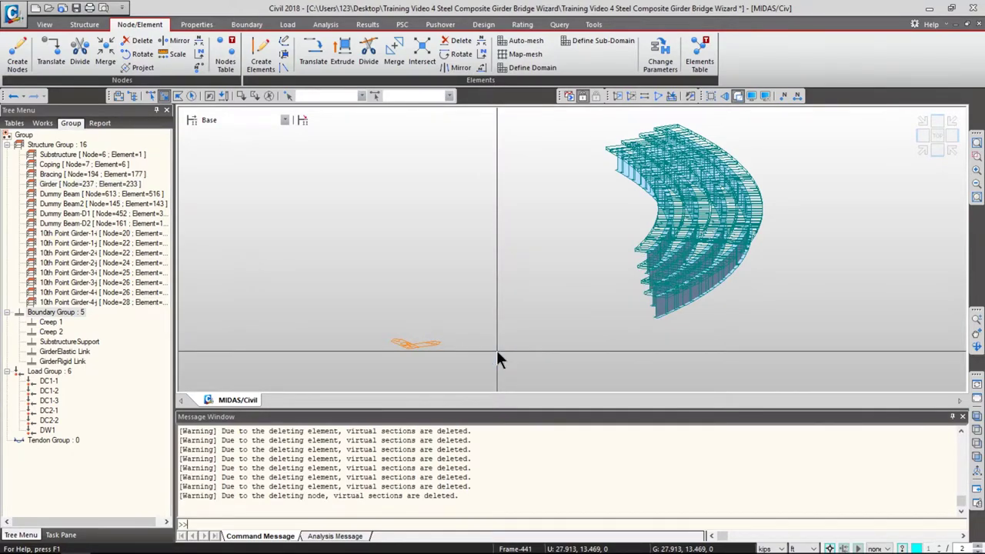
# Step: Reactivate all elements of the bridge model and undo the deletion of the girder elements
pyautogui.click(48, 25)
pyautogui.click(396, 48)
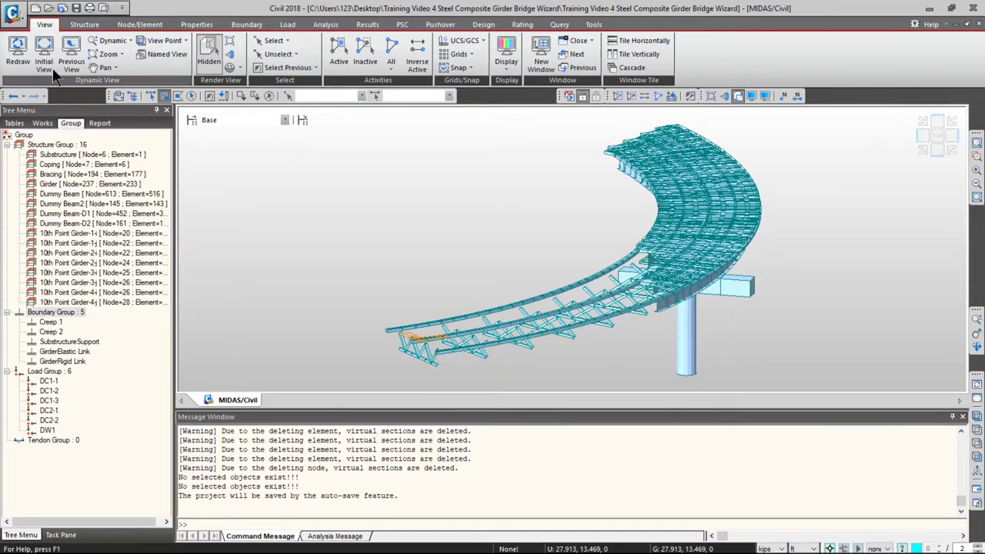
pyautogui.click(14, 96)
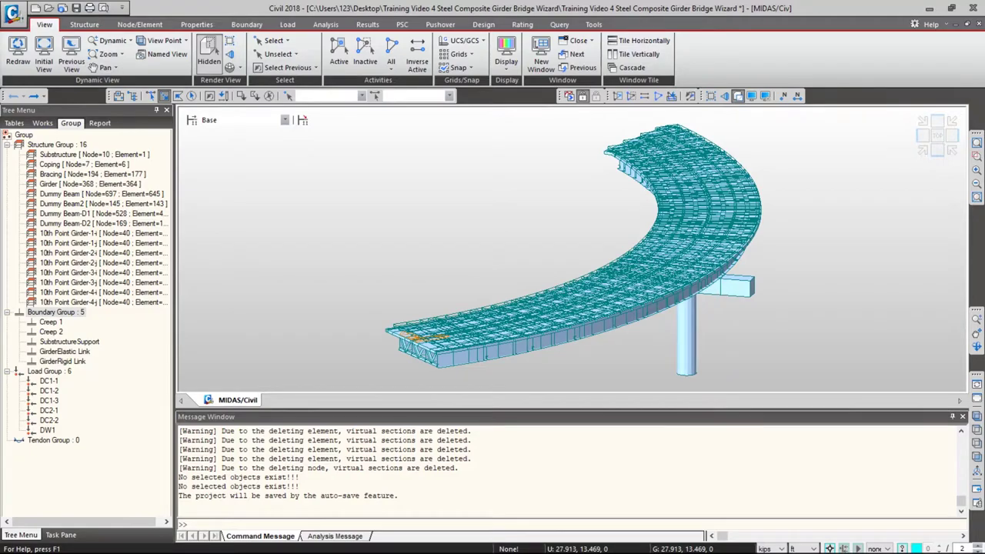
# Step: Start a new project and set its units to lbf for force and ft for length
pyautogui.click(11, 13)
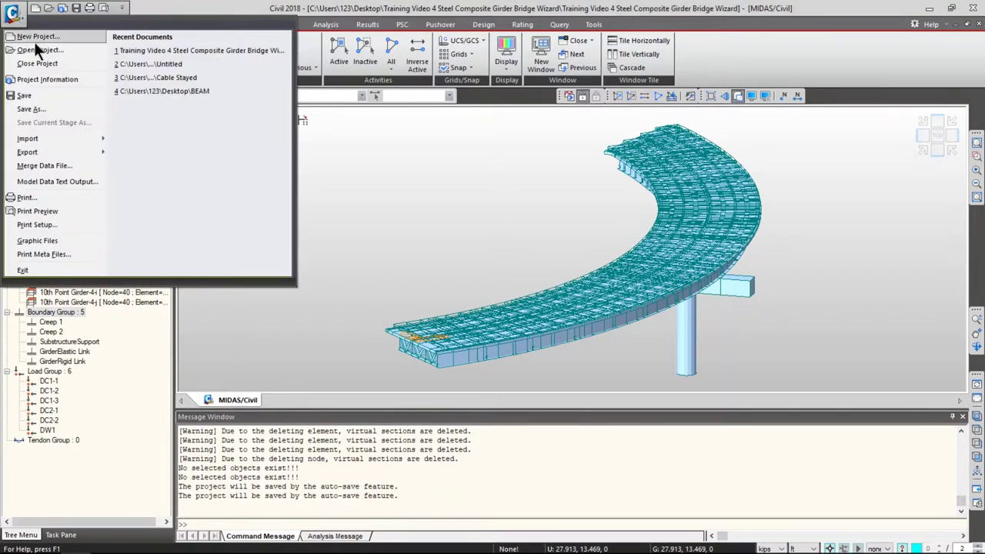
pyautogui.press('Escape')
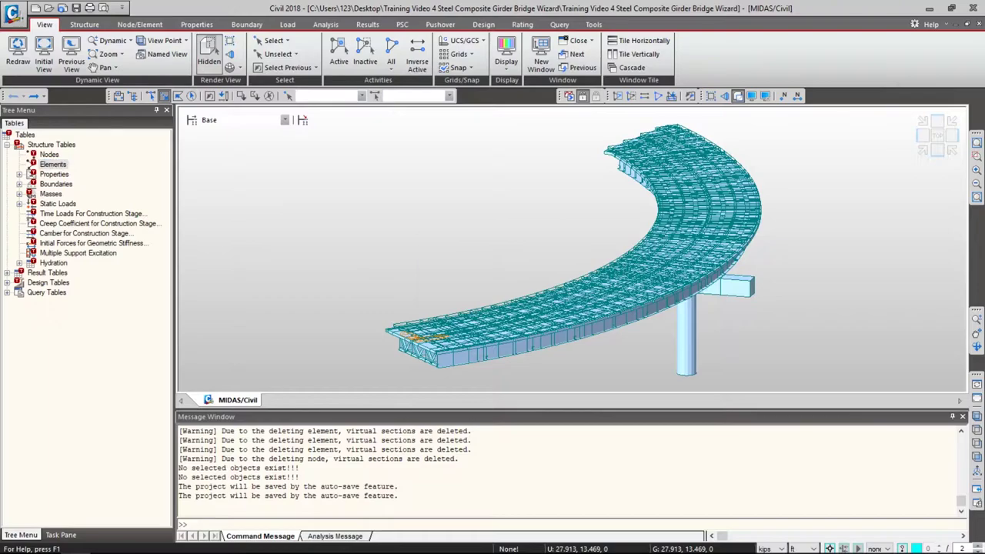
pyautogui.click(782, 548)
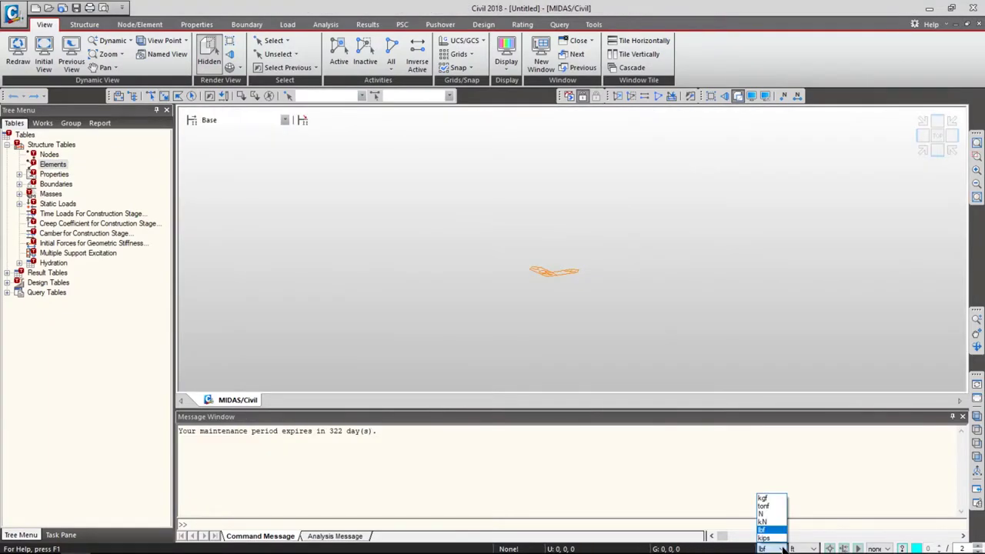
pyautogui.click(783, 548)
pyautogui.click(806, 548)
pyautogui.click(800, 530)
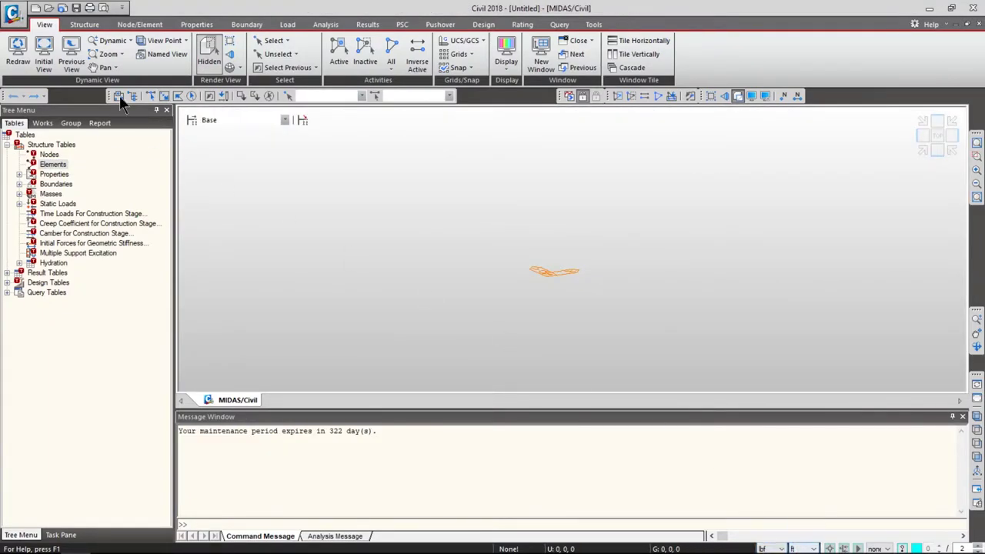
# Step: Import all materials from the Training Video 4 Steel Composite Girder Bridge Wizard project file, keeping their IDs
pyautogui.click(185, 23)
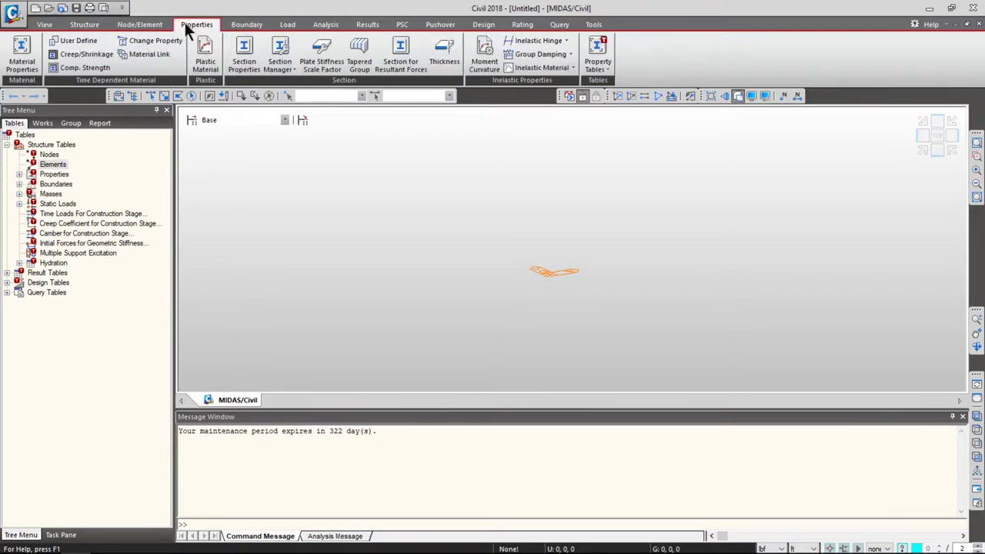
pyautogui.click(18, 60)
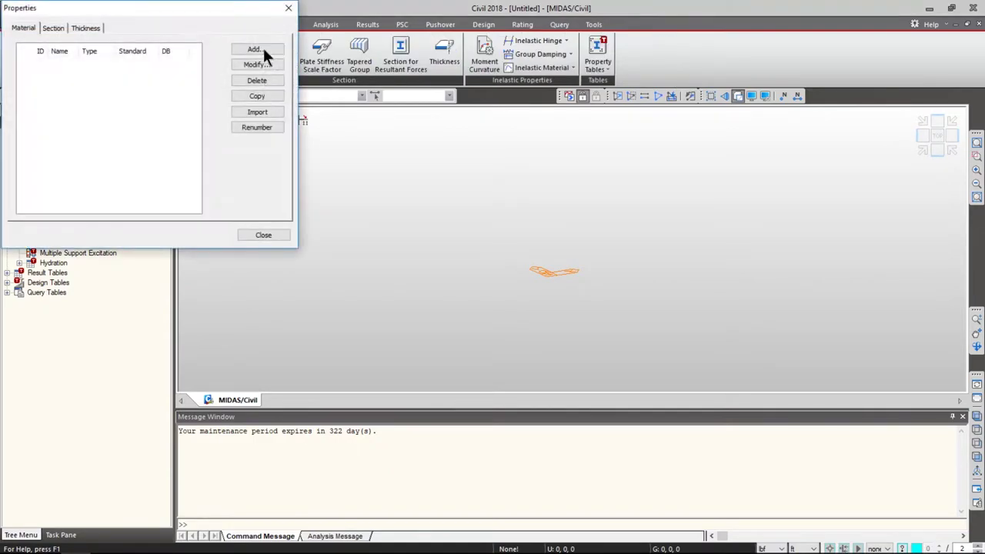
pyautogui.click(467, 213)
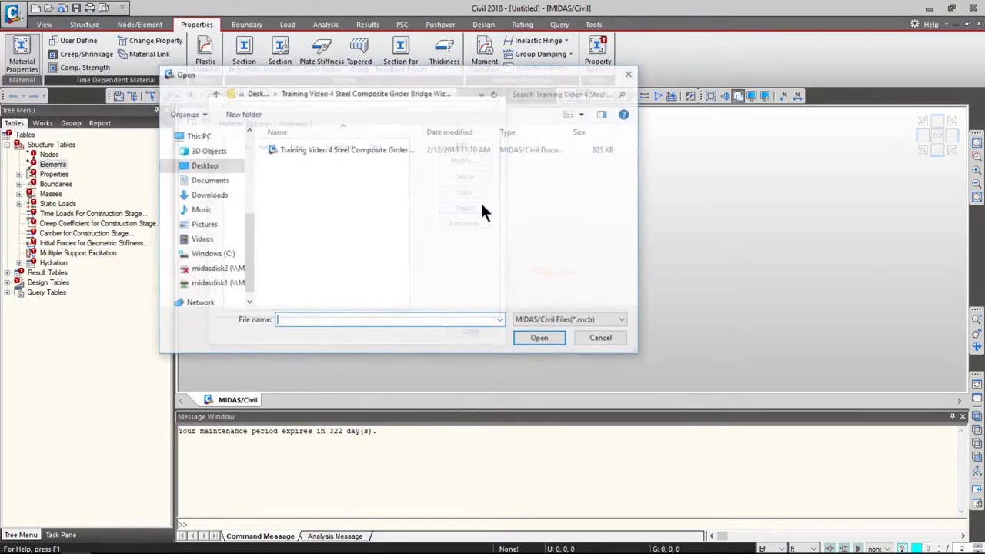
pyautogui.doubleClick(362, 148)
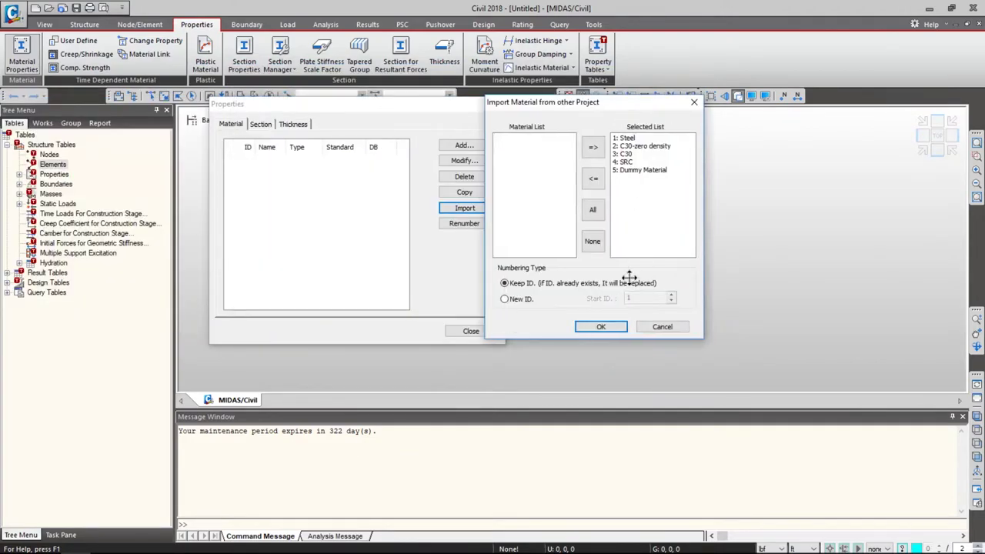
pyautogui.click(601, 326)
# Step: Import all sections from the same bridge project, keeping their IDs, and close the properties
pyautogui.click(262, 123)
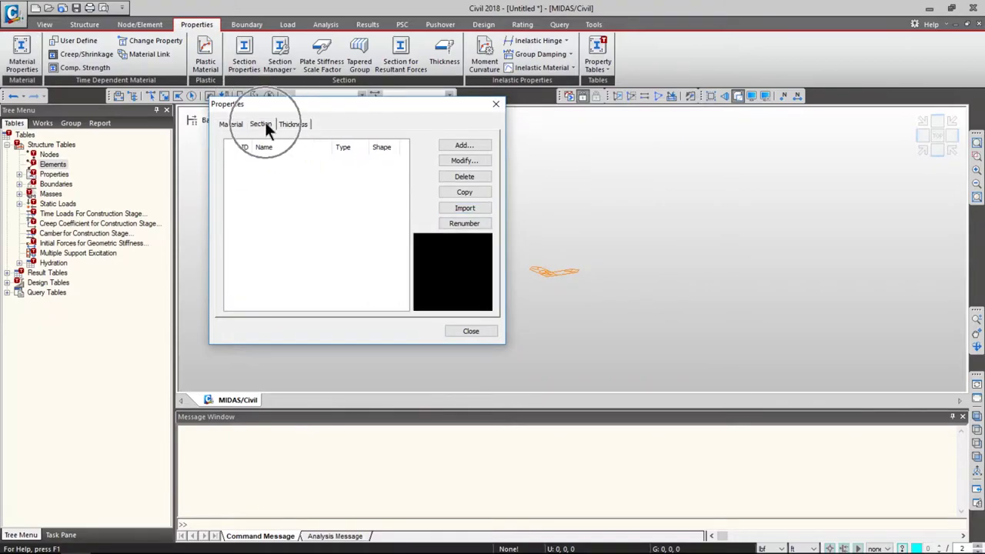
pyautogui.click(475, 210)
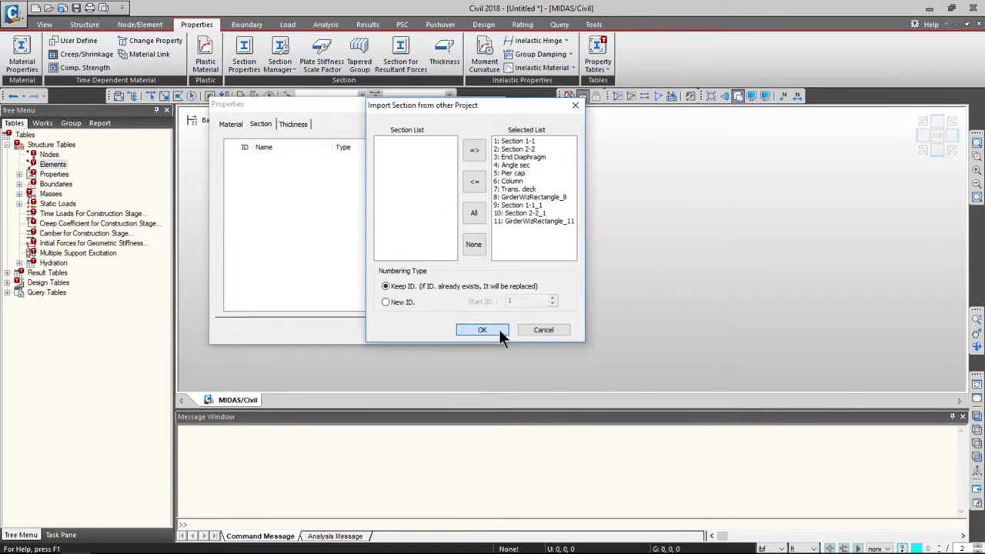
pyautogui.click(483, 329)
pyautogui.click(476, 328)
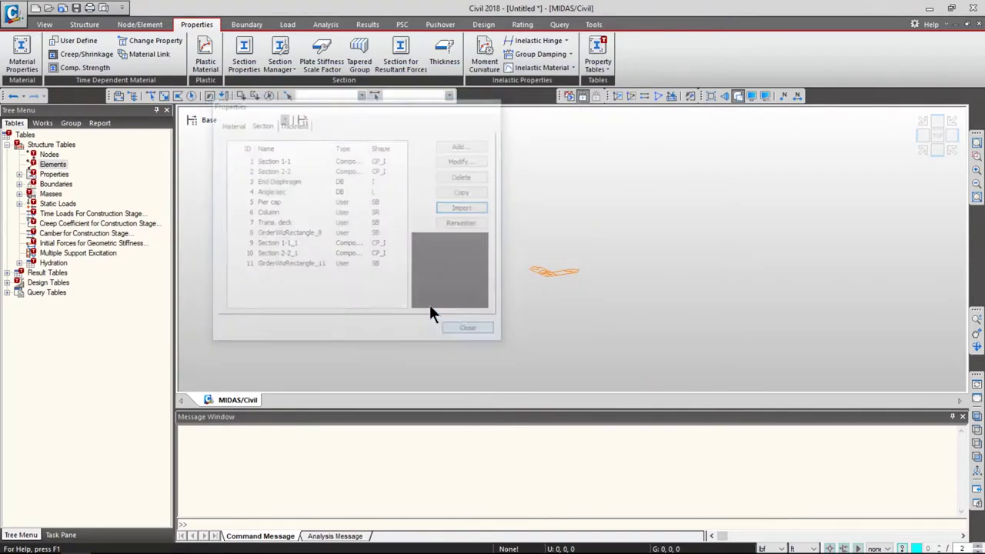
# Step: Load the Training Video 4 Steel Composite Girder Bridge Wizard.wzd file into the Steel Composite Bridge wizard
pyautogui.click(43, 124)
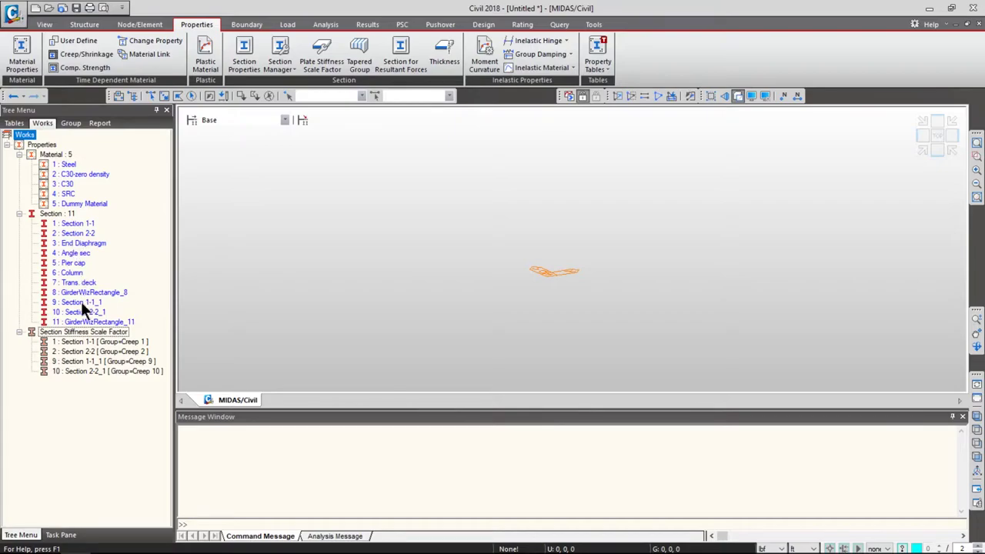
pyautogui.click(91, 23)
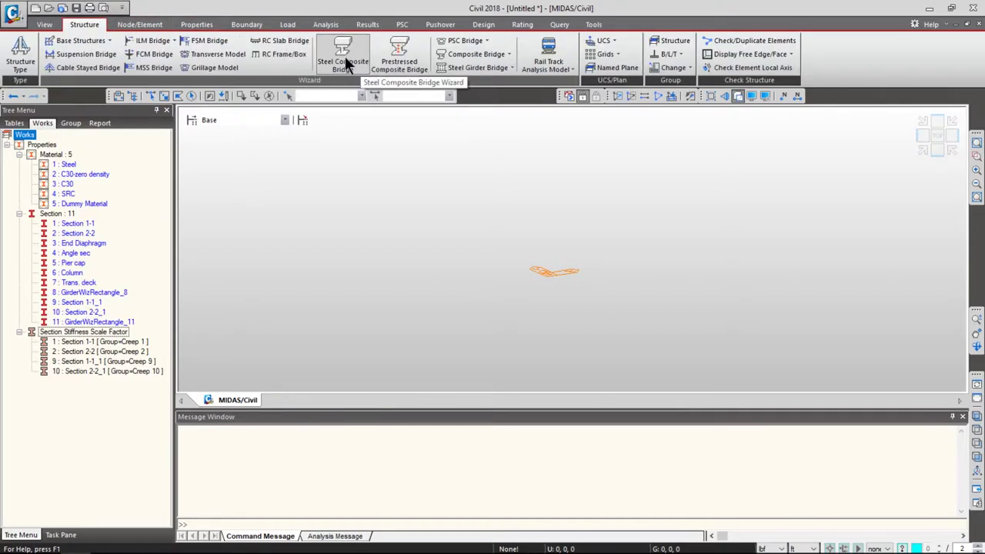
pyautogui.click(346, 60)
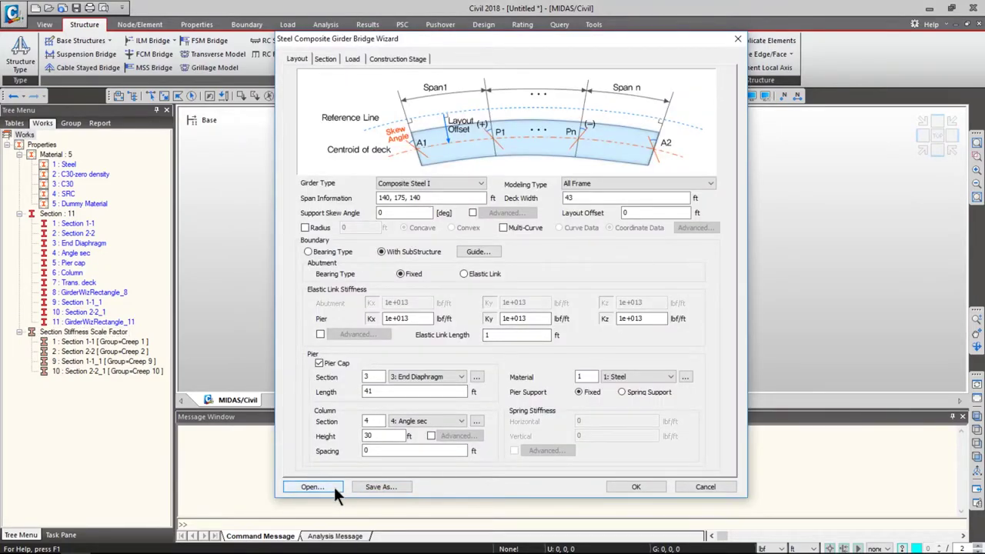
pyautogui.click(335, 489)
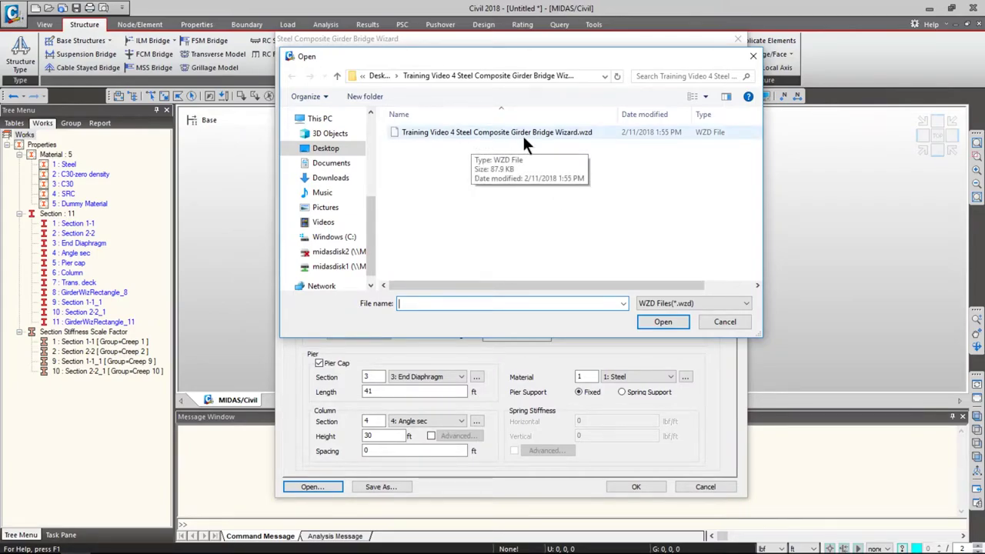
pyautogui.doubleClick(578, 131)
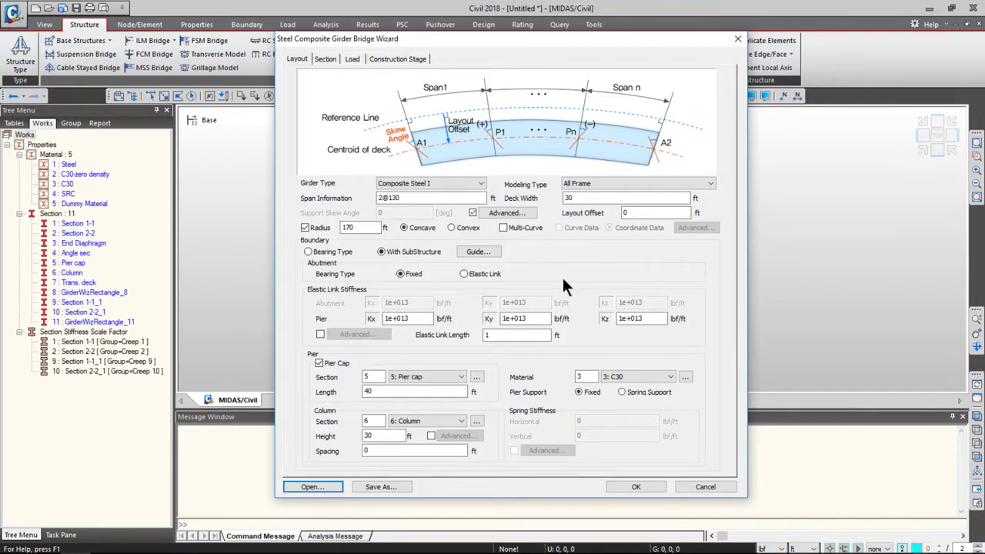
# Step: Set the wizard's moving load code to AASHTO Standard and review the traffic lane definition
pyautogui.click(352, 59)
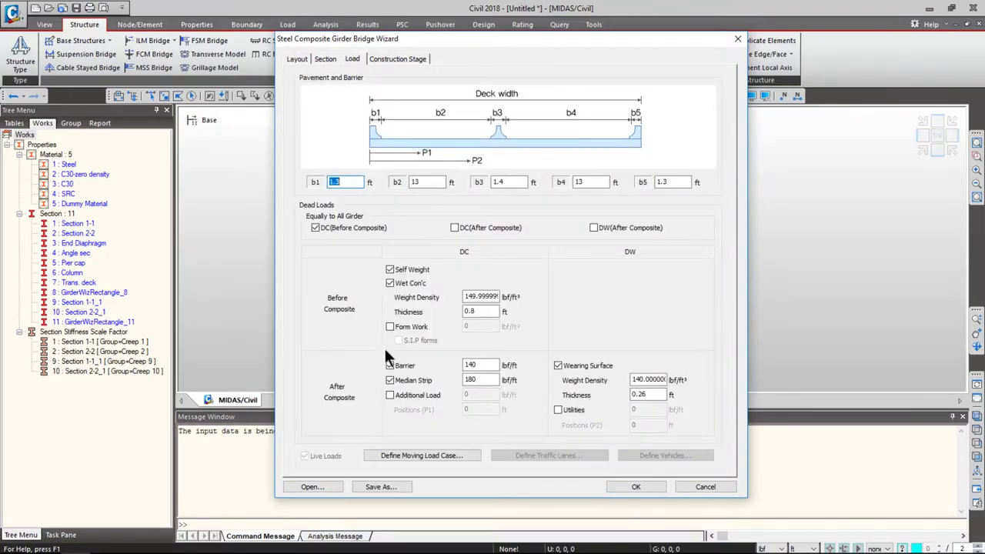
pyautogui.click(427, 456)
pyautogui.click(542, 262)
pyautogui.click(539, 280)
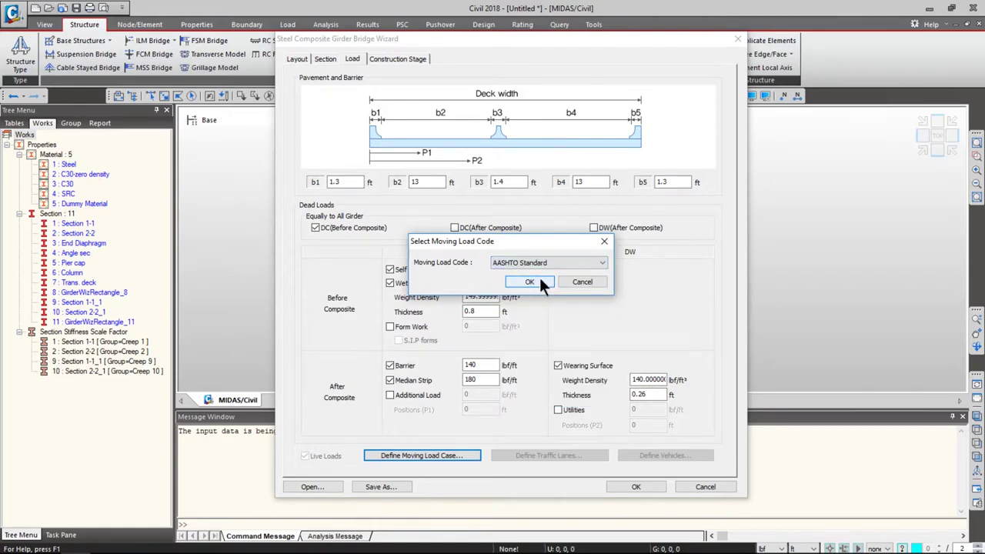
pyautogui.click(585, 281)
pyautogui.click(549, 456)
pyautogui.click(674, 139)
# Step: Add the AASHTO Standard Load vehicle HS20-44 to the wizard's live loads and generate the curved bridge model
pyautogui.click(663, 455)
pyautogui.click(576, 139)
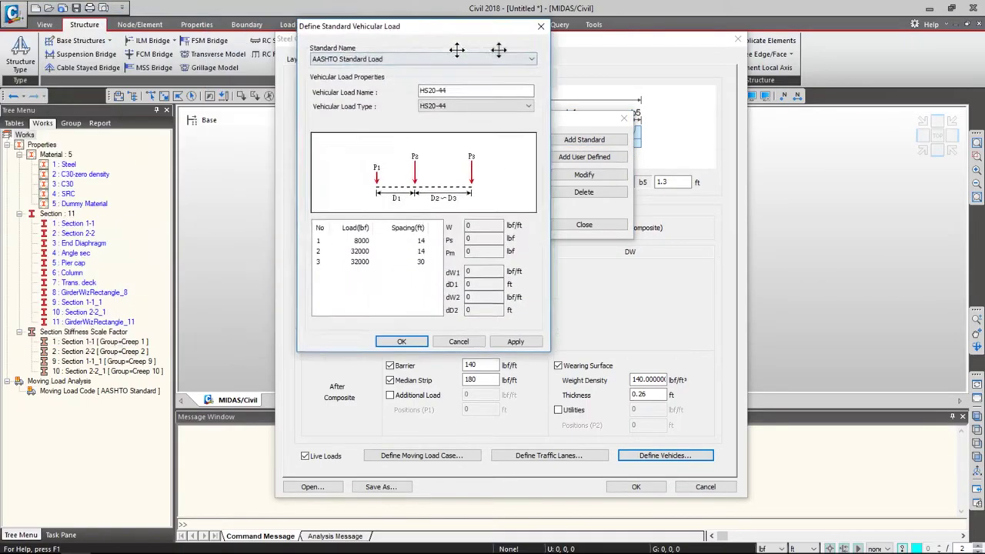
pyautogui.moveTo(414, 49); pyautogui.dragTo(692, 81)
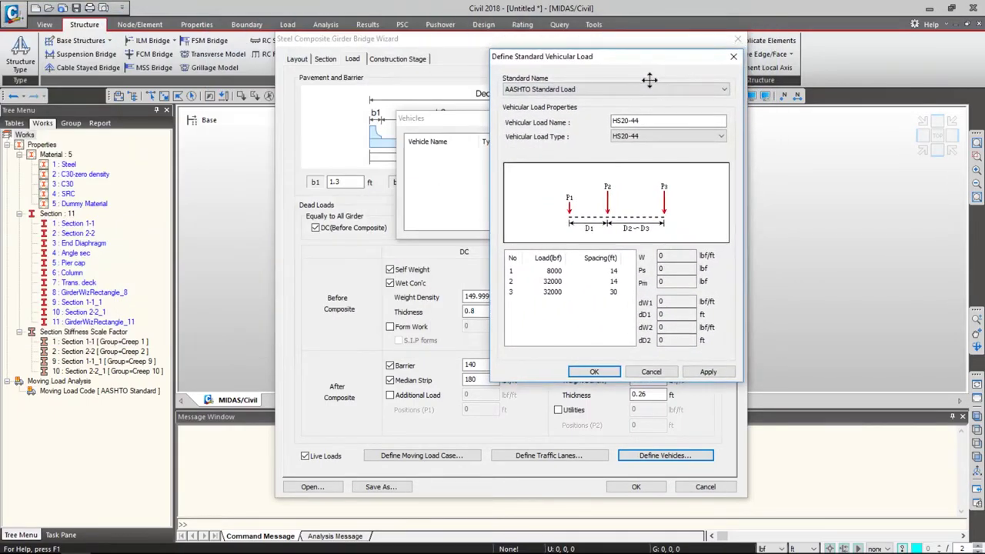
pyautogui.click(608, 371)
pyautogui.click(600, 222)
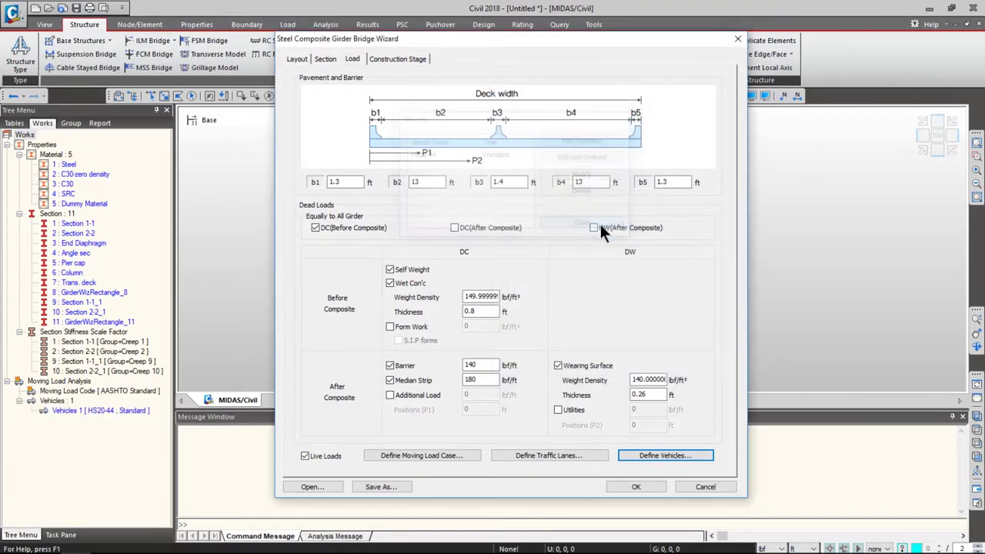
pyautogui.click(650, 485)
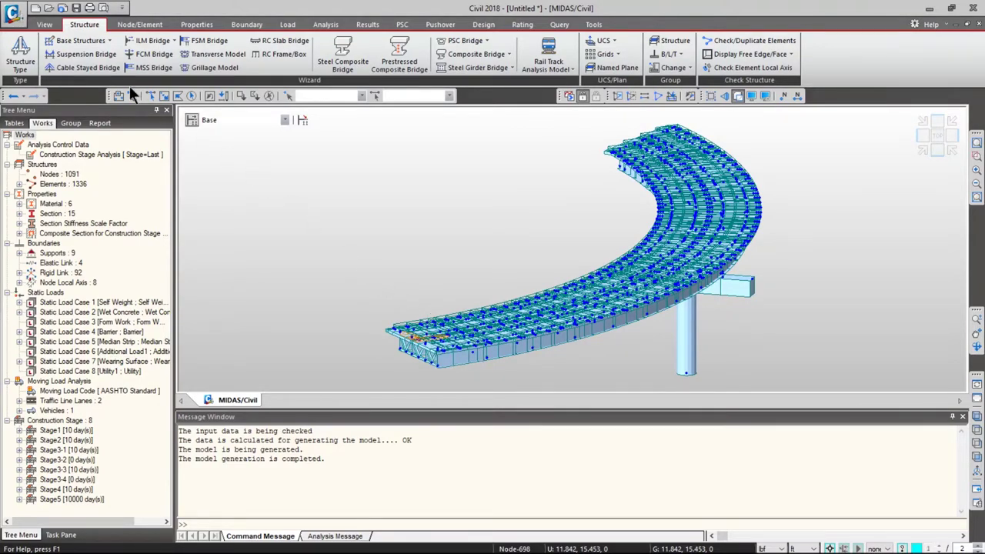
# Step: Undo the generated model and regenerate the bridge as a straight alignment with the radius option disabled
pyautogui.click(14, 95)
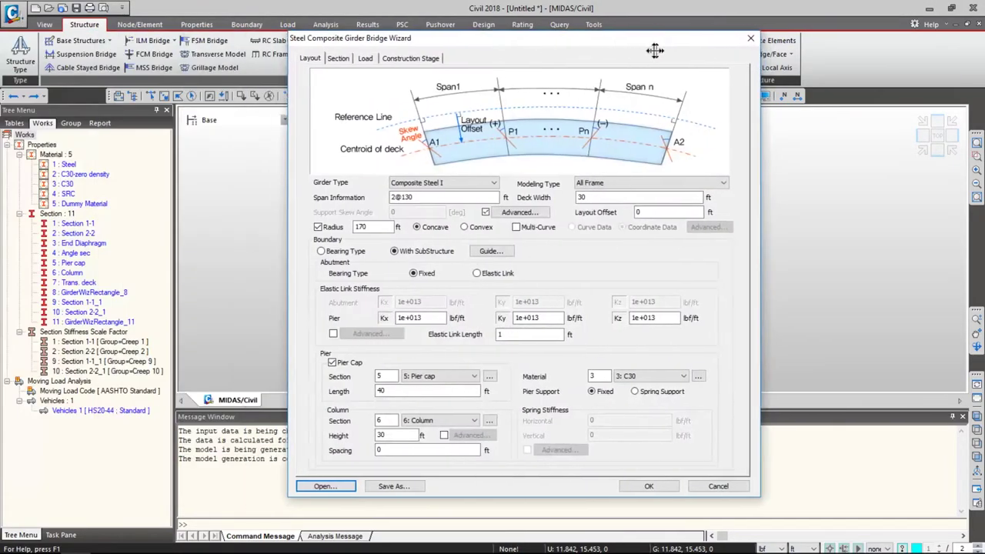
pyautogui.moveTo(654, 44); pyautogui.dragTo(617, 43)
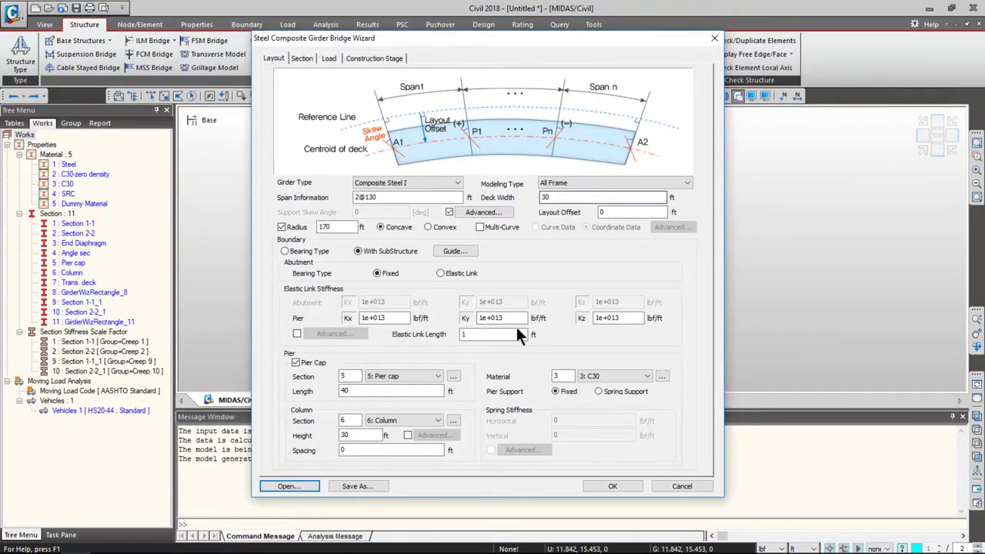
pyautogui.click(282, 227)
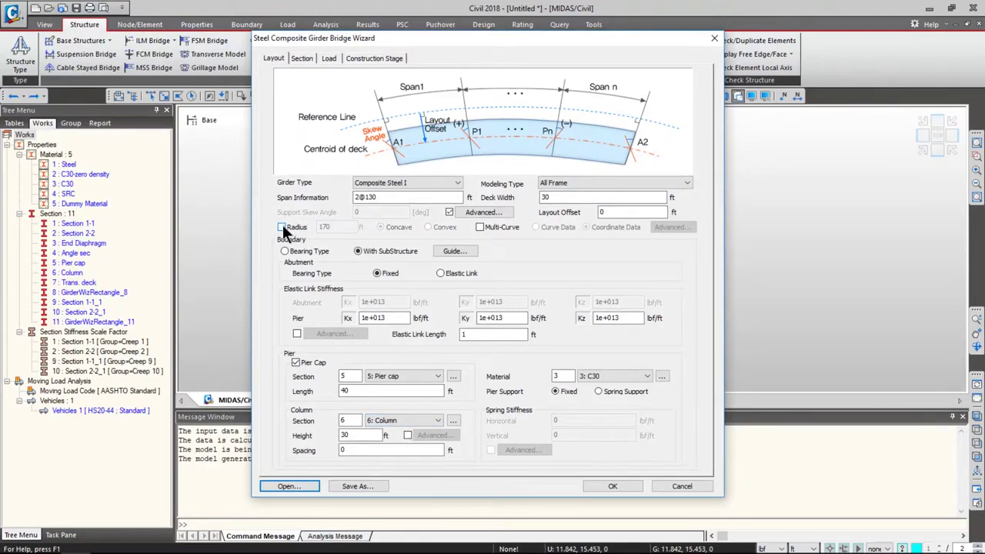
pyautogui.click(608, 484)
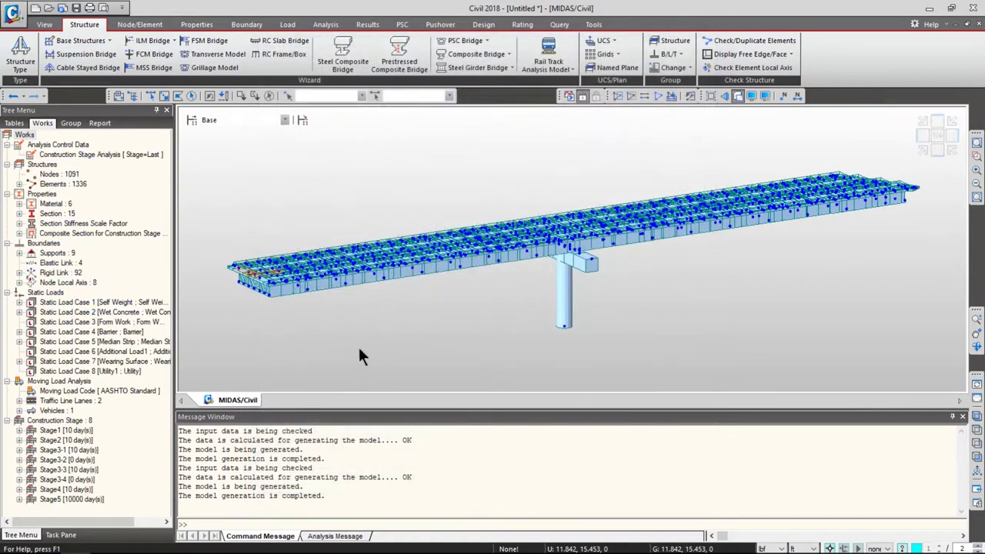
pyautogui.keyDown('ctrl'); pyautogui.moveTo(500, 280); pyautogui.dragTo(406, 345, button='middle'); pyautogui.keyUp('ctrl')
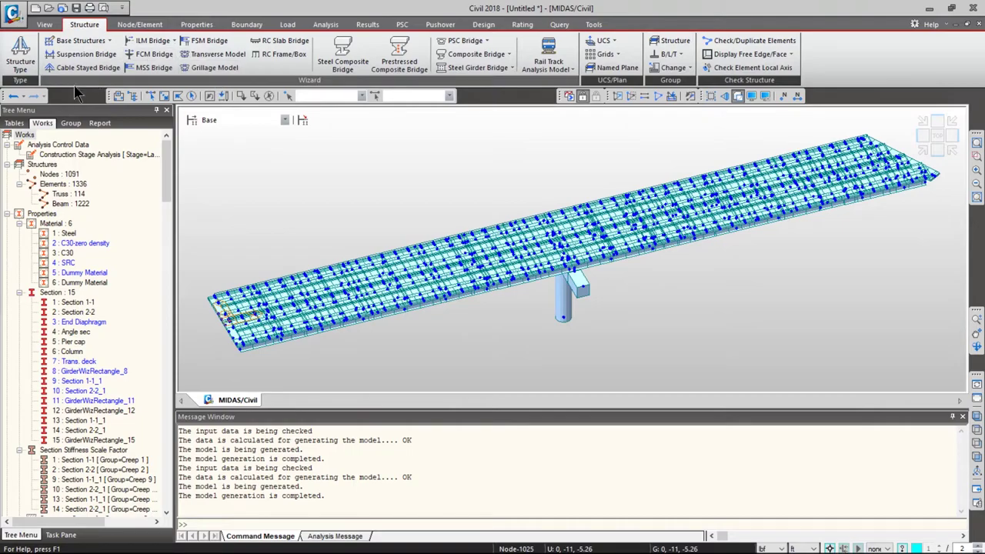
# Step: Undo the straight bridge and regenerate it with the 170 ft radius enabled and the advanced support skew angles disabled
pyautogui.click(13, 96)
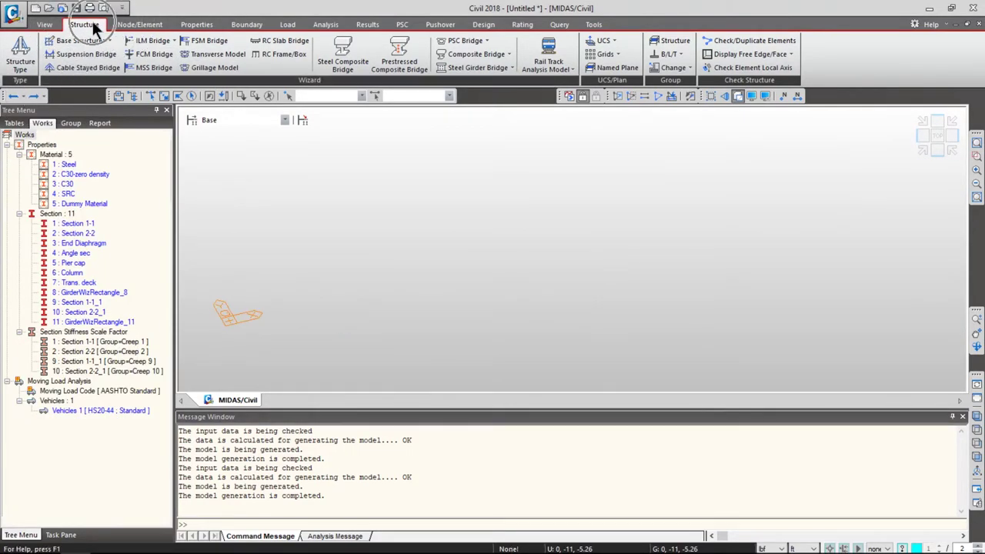
pyautogui.click(349, 62)
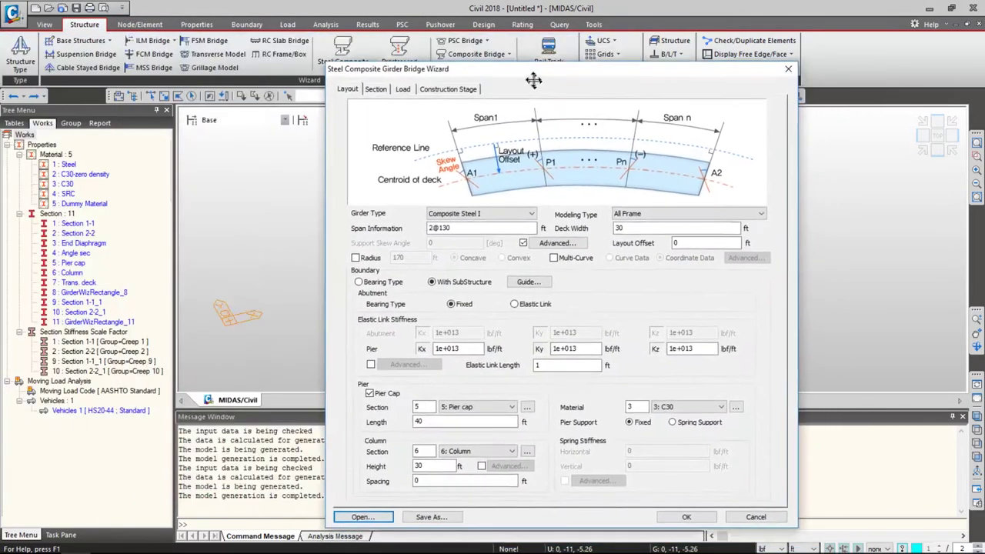
pyautogui.moveTo(529, 80); pyautogui.dragTo(497, 51)
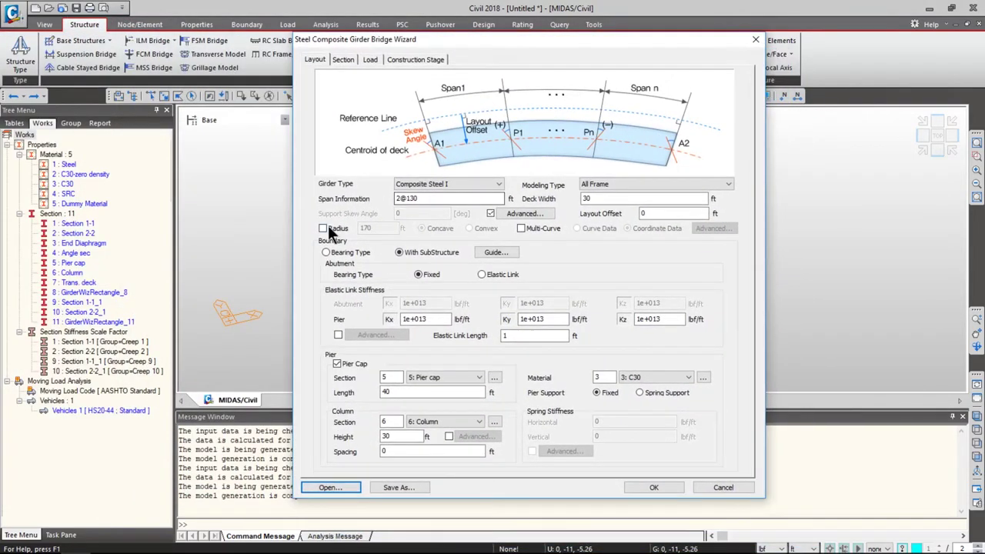
pyautogui.click(323, 228)
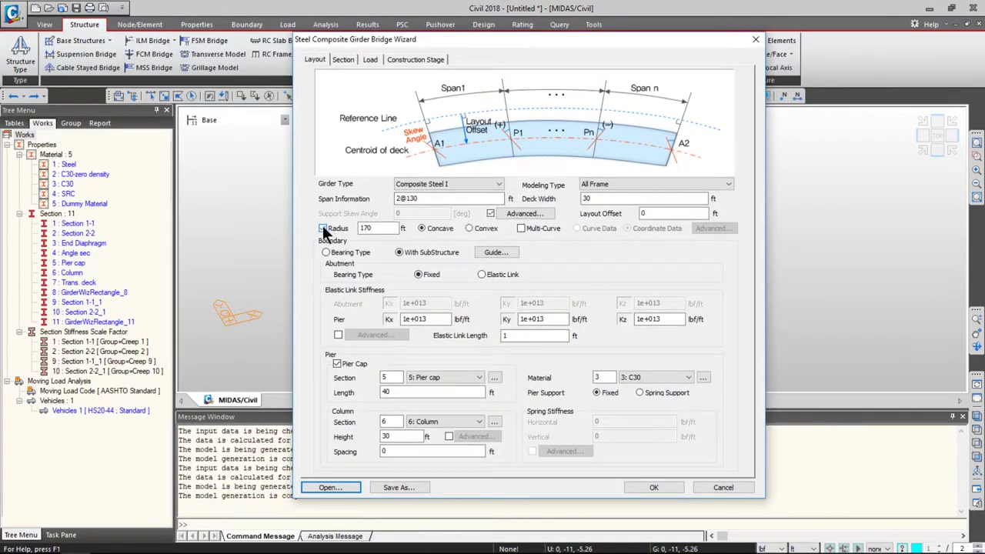
pyautogui.click(490, 213)
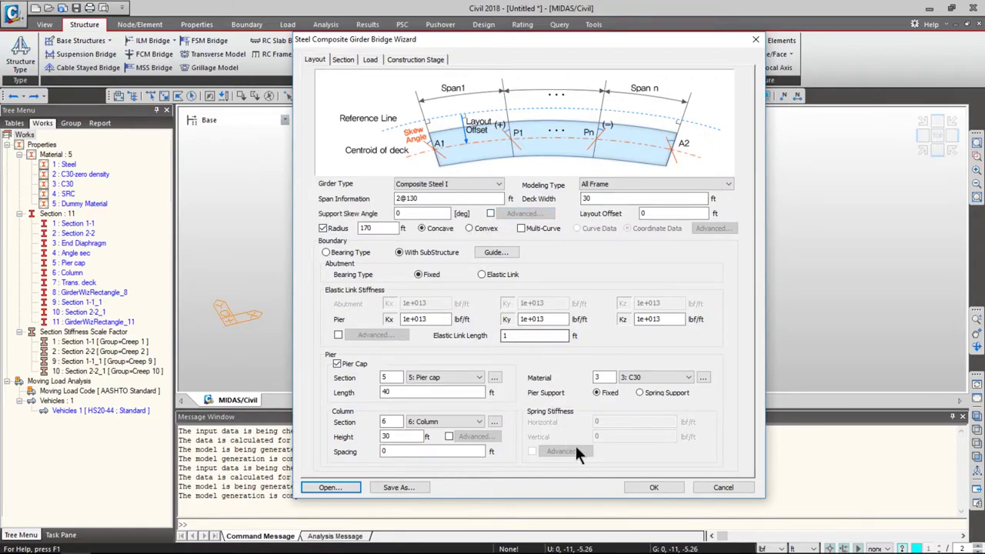
pyautogui.click(651, 487)
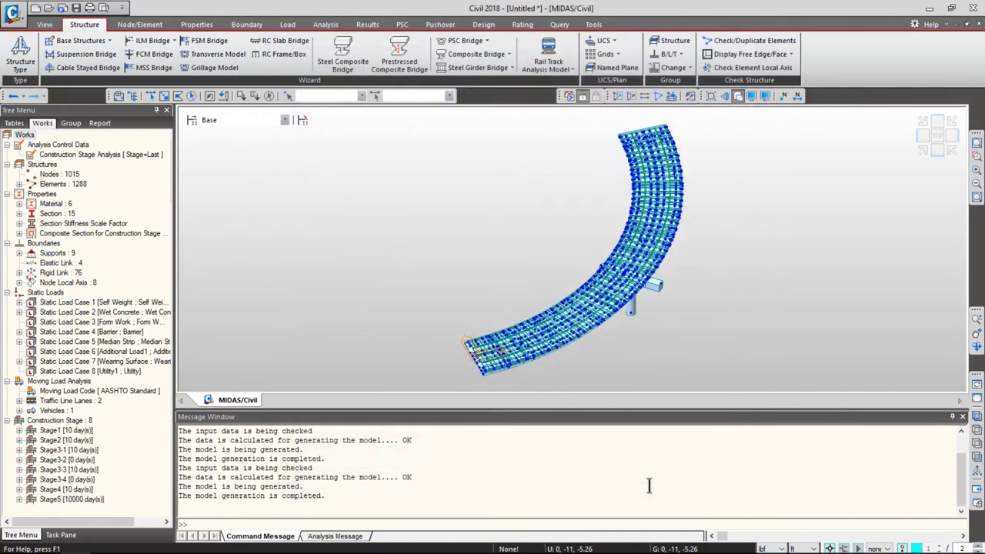
pyautogui.keyDown('ctrl'); pyautogui.moveTo(649, 321); pyautogui.dragTo(600, 341, button='middle'); pyautogui.keyUp('ctrl')
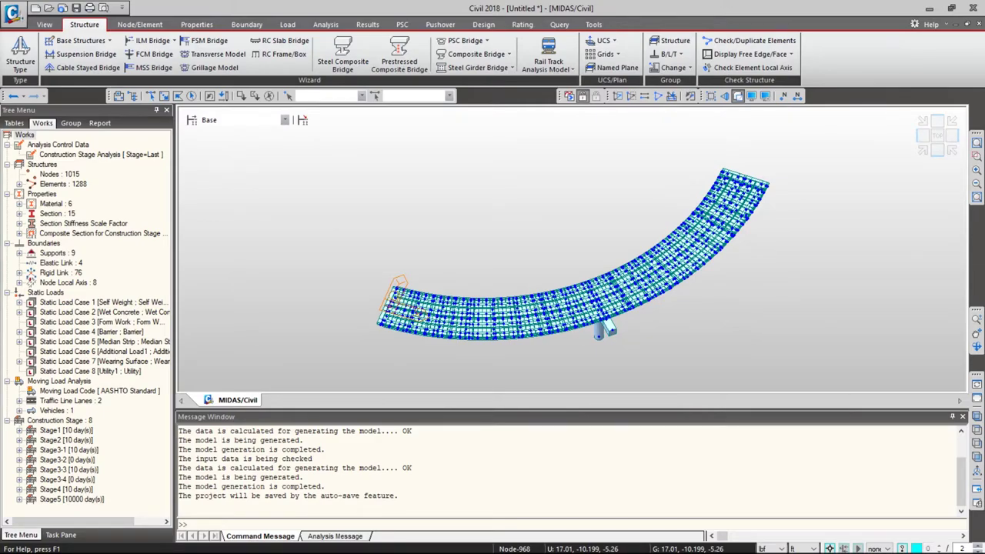
# Step: Close the program without saving the untitled project and dismiss the disconnection notice
pyautogui.click(973, 7)
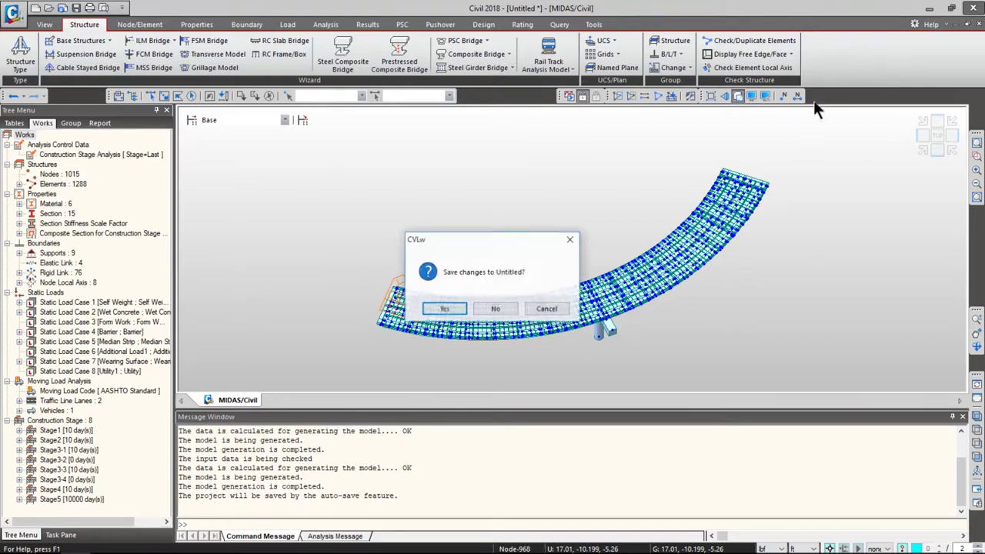
pyautogui.click(497, 308)
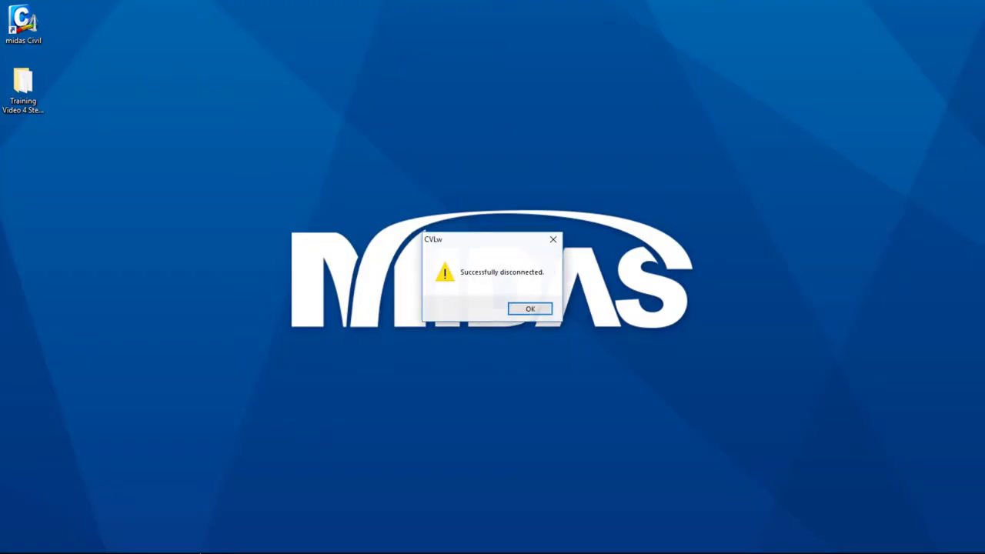
pyautogui.click(549, 308)
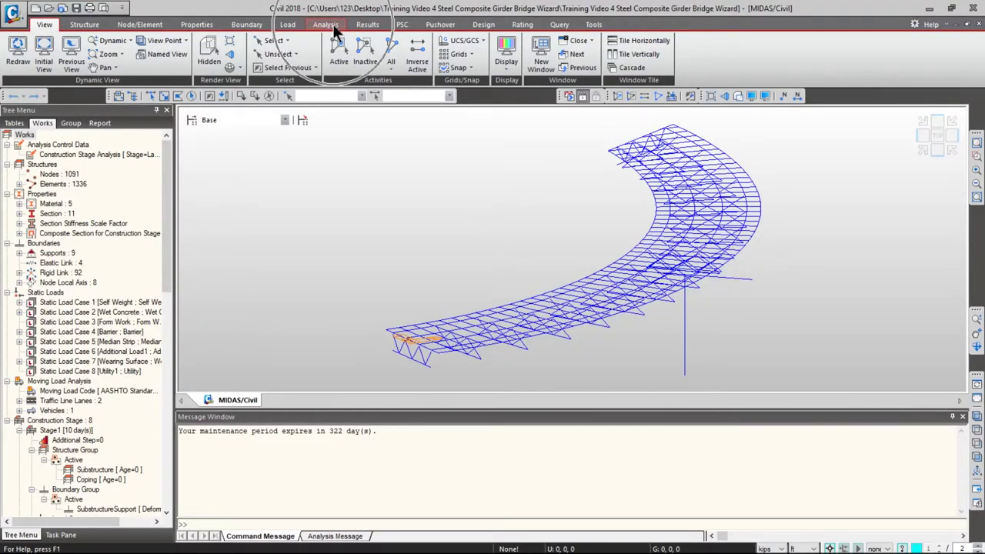
# Step: Run the analysis of the Training Video 4 Steel Composite Girder Bridge Wizard model
pyautogui.click(332, 27)
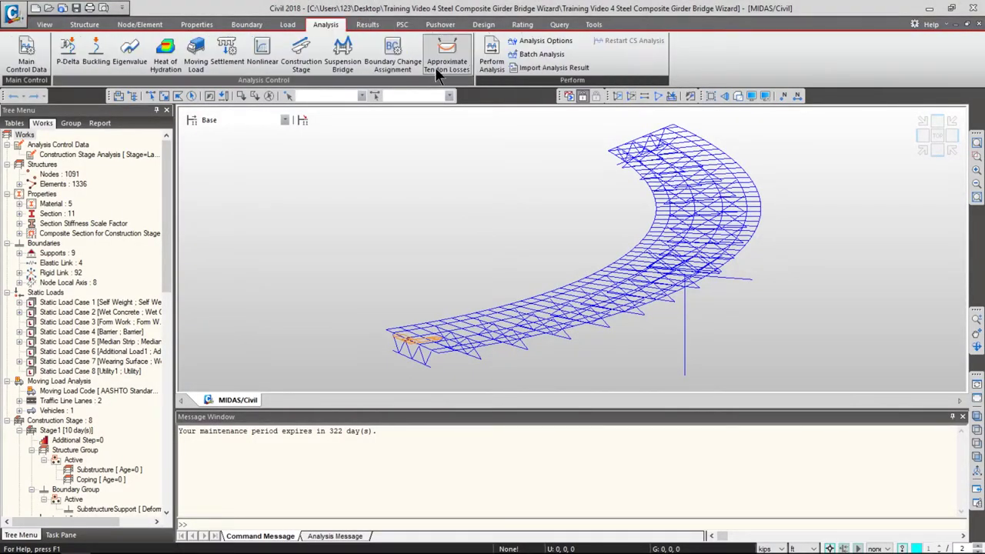
pyautogui.click(492, 48)
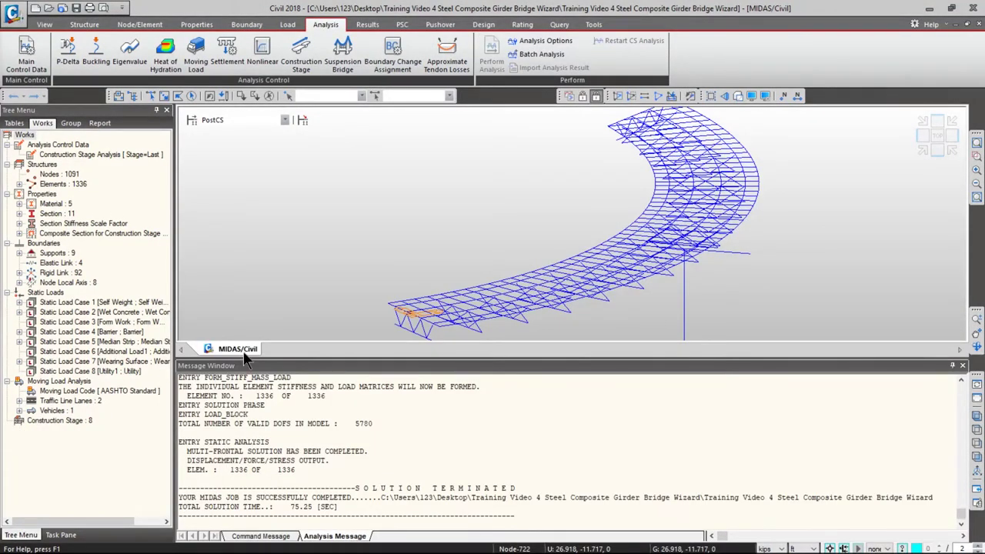
# Step: Examine the analysis messages in an enlarged message window with larger text, and shrink the window again
pyautogui.moveTo(445, 355); pyautogui.dragTo(446, 270)
pyautogui.scroll(5, 435, 369)
pyautogui.scroll(20, 428, 411)
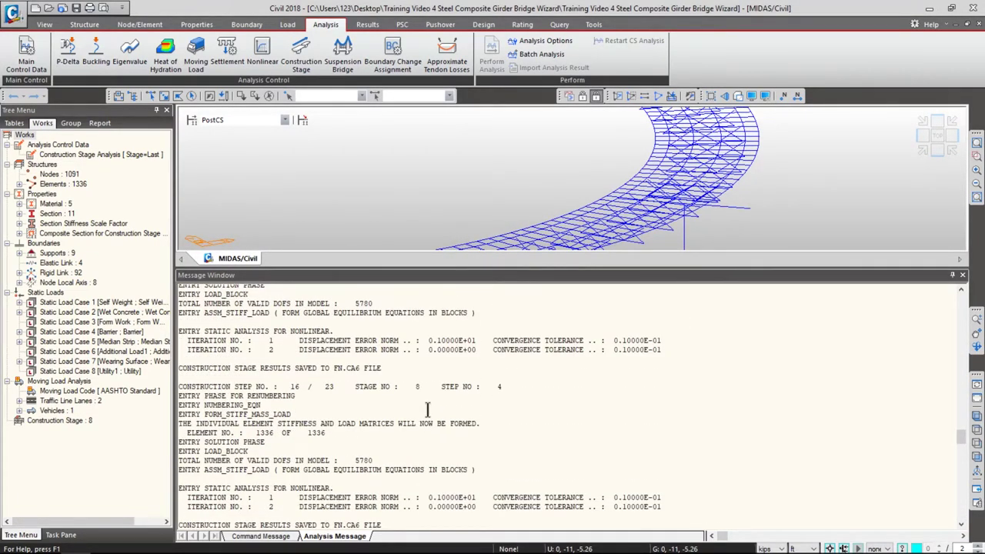
pyautogui.keyDown('ctrl'); pyautogui.scroll(2, 427, 410); pyautogui.keyUp('ctrl')
pyautogui.keyDown('ctrl'); pyautogui.scroll(-3, 428, 409); pyautogui.keyUp('ctrl')
pyautogui.keyDown('ctrl'); pyautogui.scroll(2, 428, 411); pyautogui.keyUp('ctrl')
pyautogui.keyDown('ctrl'); pyautogui.scroll(1, 428, 412); pyautogui.keyUp('ctrl')
pyautogui.keyDown('ctrl'); pyautogui.scroll(-2, 428, 410); pyautogui.keyUp('ctrl')
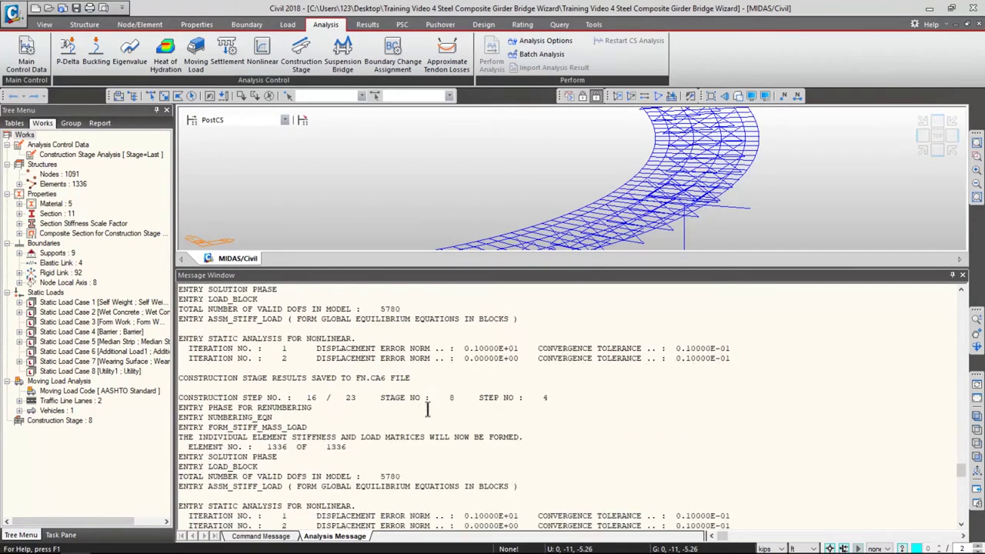
pyautogui.keyDown('ctrl'); pyautogui.scroll(2, 428, 408); pyautogui.keyUp('ctrl')
pyautogui.keyDown('ctrl'); pyautogui.scroll(2, 428, 406); pyautogui.keyUp('ctrl')
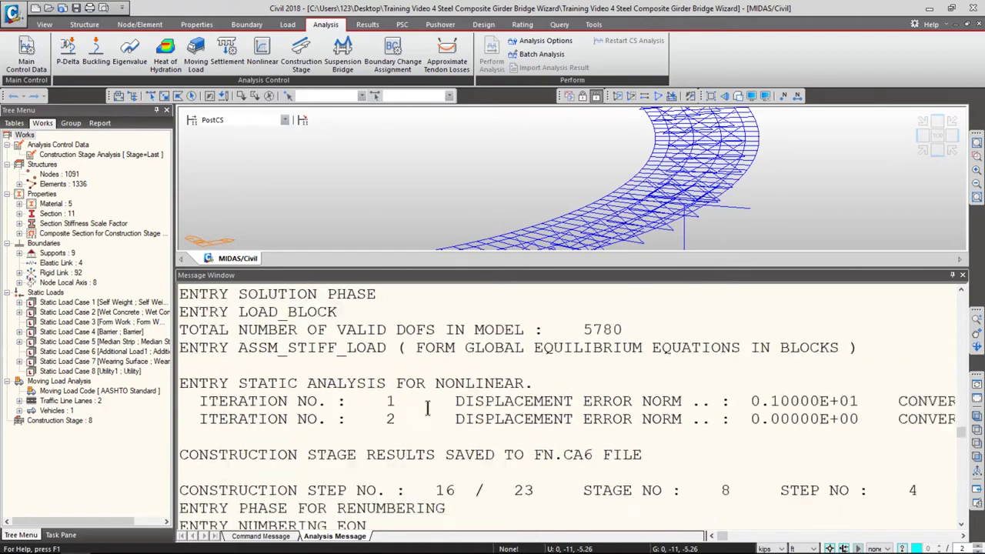
pyautogui.keyDown('ctrl'); pyautogui.scroll(-2, 429, 407); pyautogui.keyUp('ctrl')
pyautogui.scroll(-20, 427, 409)
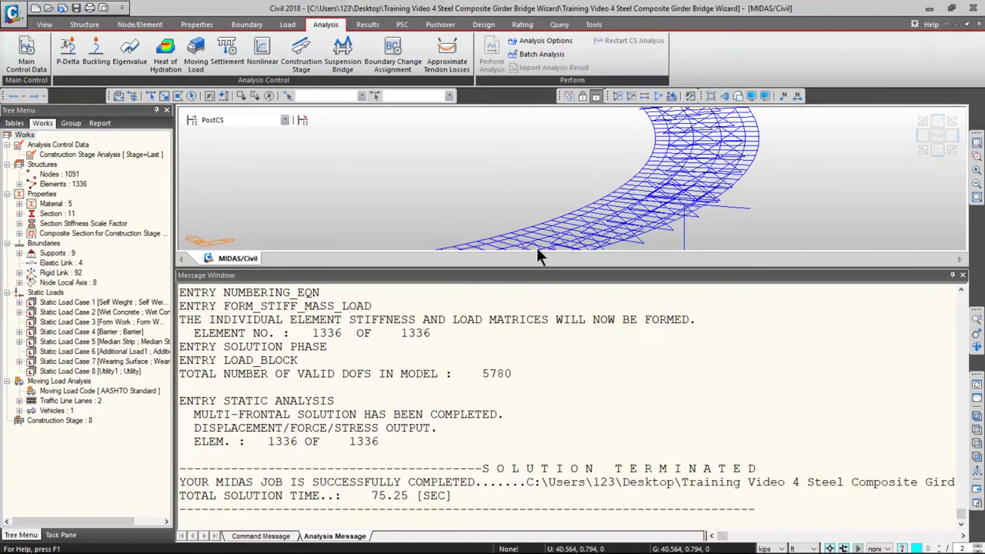
pyautogui.moveTo(490, 286); pyautogui.dragTo(490, 454)
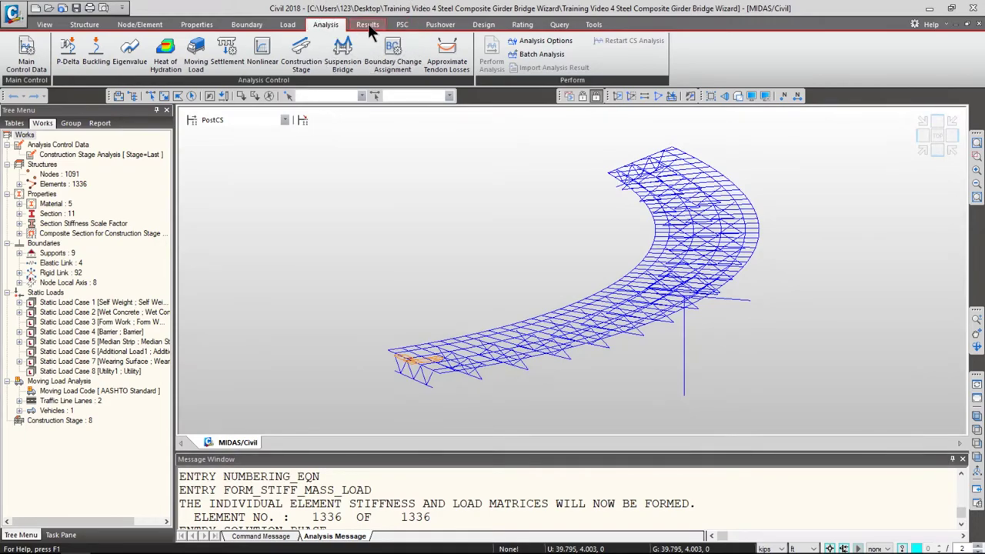
# Step: Examine the available result types for reactions, deformations, forces, stresses, diagrams and HY results
pyautogui.click(368, 24)
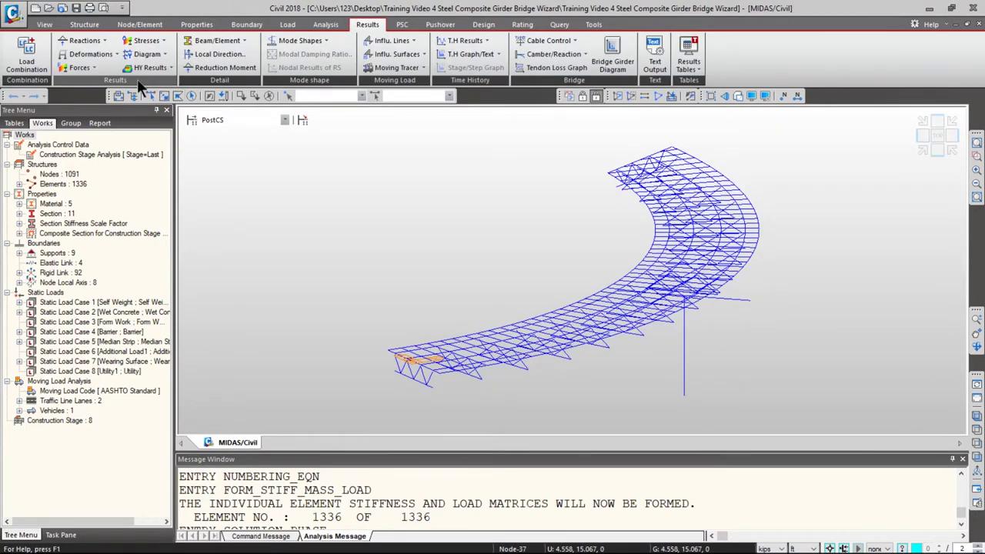
pyautogui.click(103, 41)
pyautogui.click(114, 53)
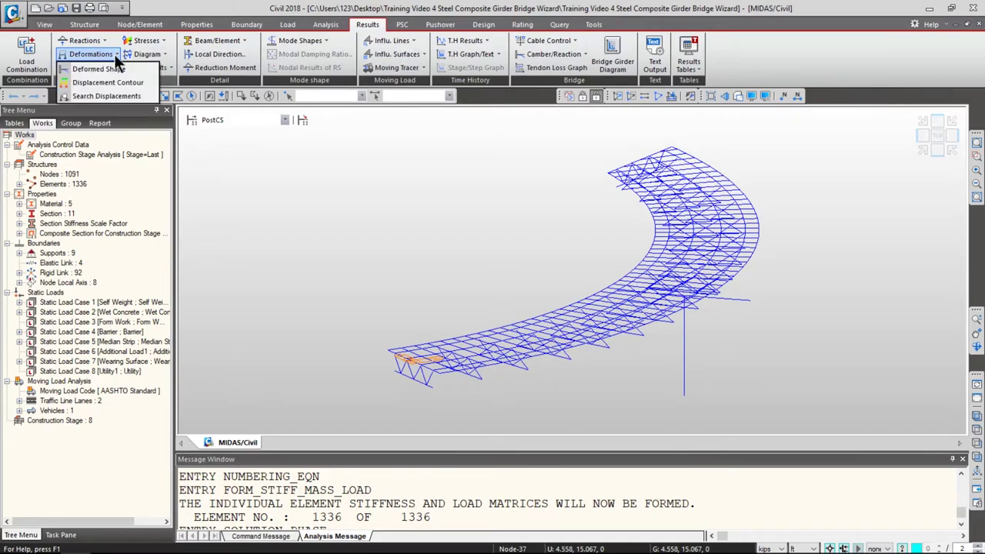
pyautogui.click(94, 66)
pyautogui.click(94, 66)
pyautogui.click(146, 40)
pyautogui.click(163, 40)
pyautogui.click(163, 53)
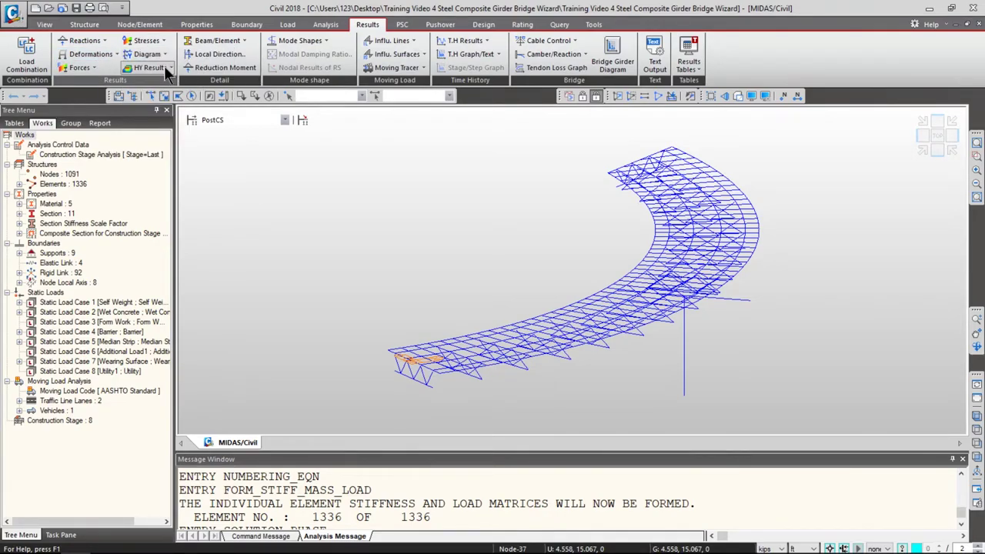
pyautogui.click(173, 67)
pyautogui.click(173, 67)
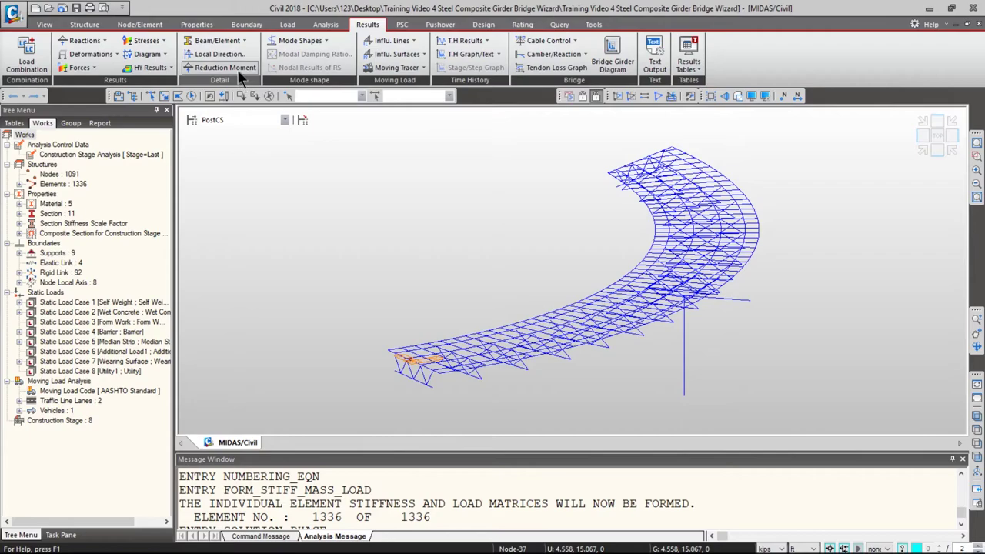
# Step: Open the Beam Diagrams force results and check which load cases and combinations are available
pyautogui.click(93, 68)
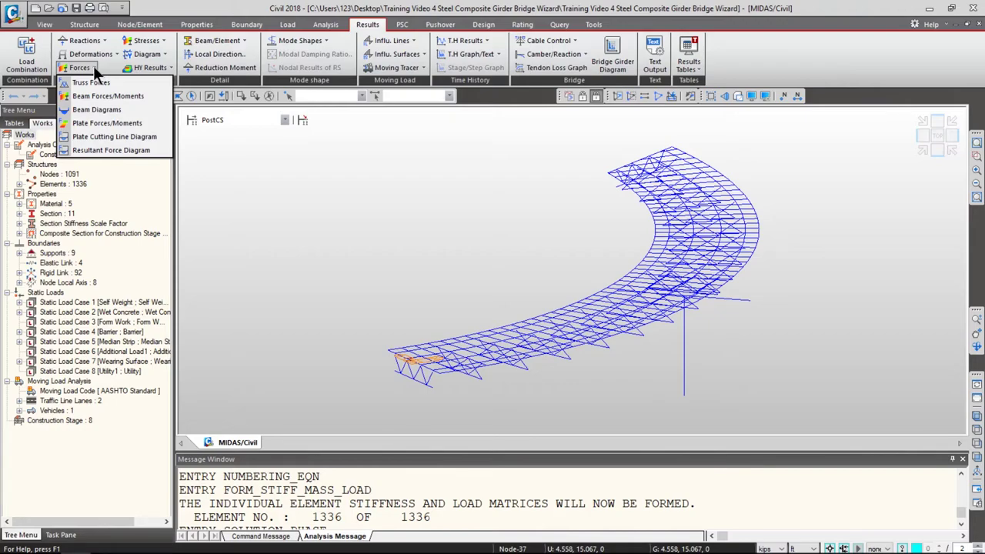
pyautogui.click(94, 110)
pyautogui.click(87, 171)
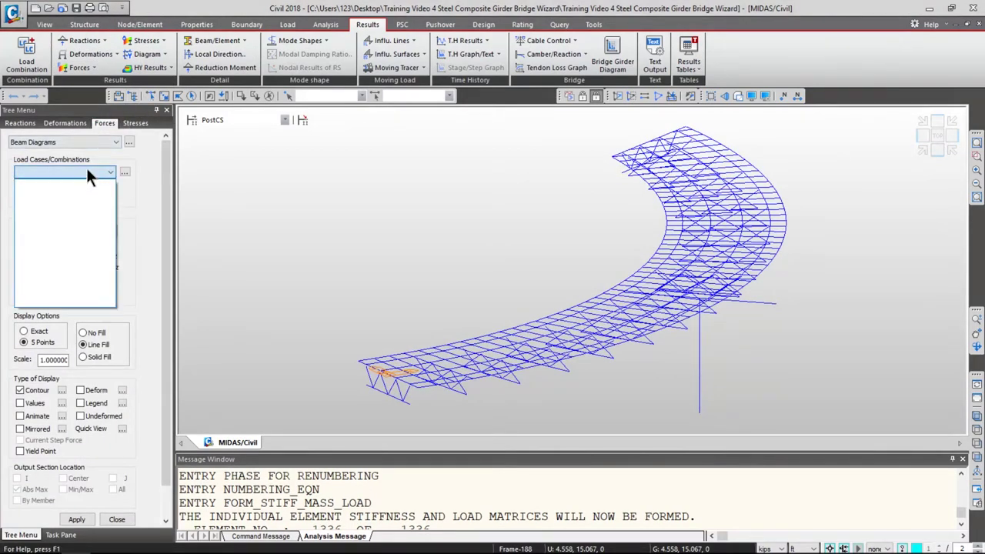
pyautogui.click(87, 171)
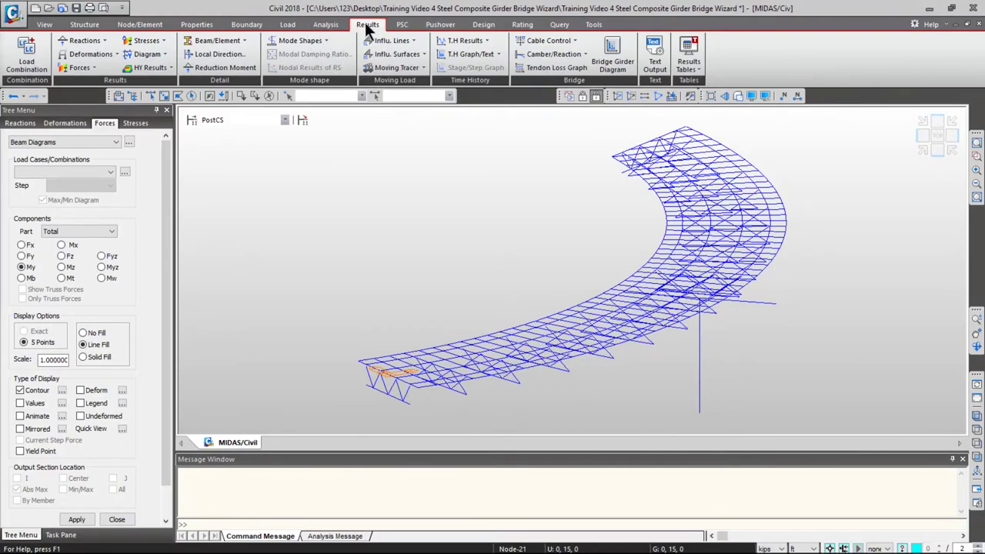
# Step: Auto-generate load combinations for Composite Steel Girder Design using the AASHTO-LRFD12 code with the ST+CS option
pyautogui.click(37, 55)
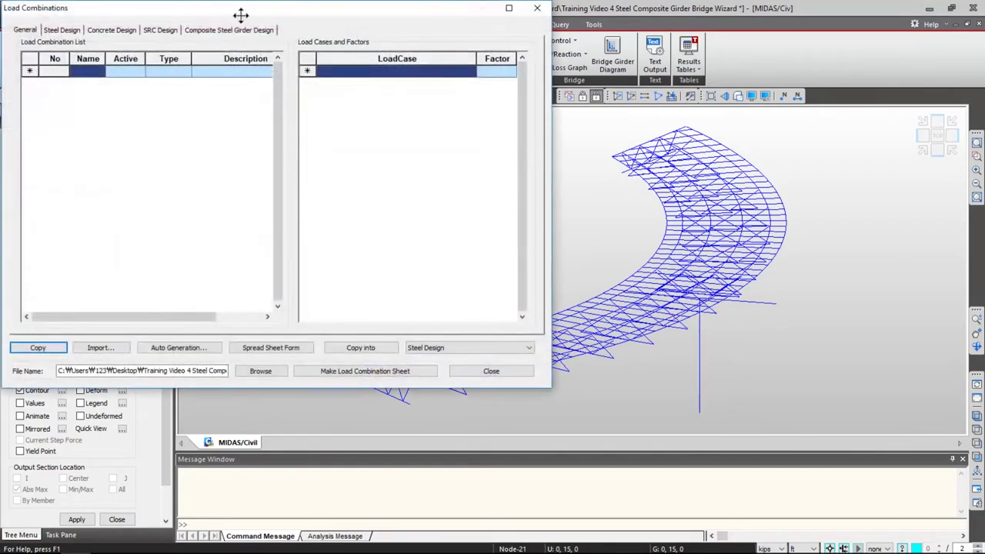
pyautogui.moveTo(239, 15); pyautogui.dragTo(375, 40)
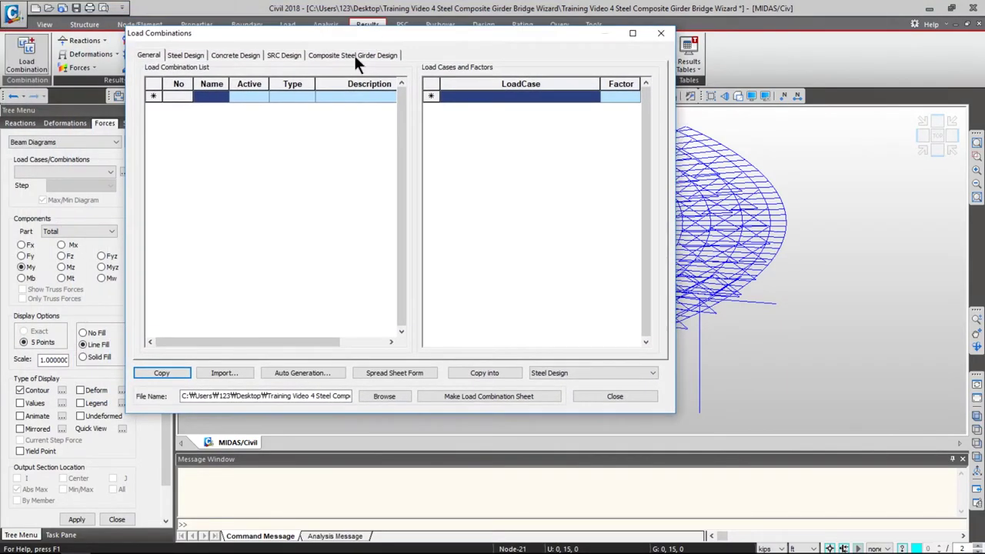
pyautogui.click(355, 55)
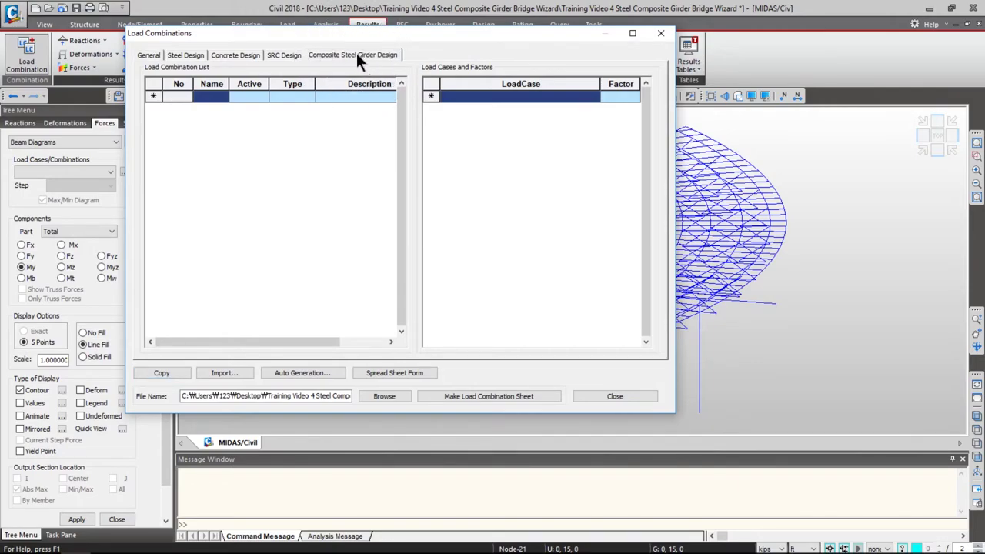
pyautogui.click(303, 373)
pyautogui.moveTo(418, 39); pyautogui.dragTo(414, 29)
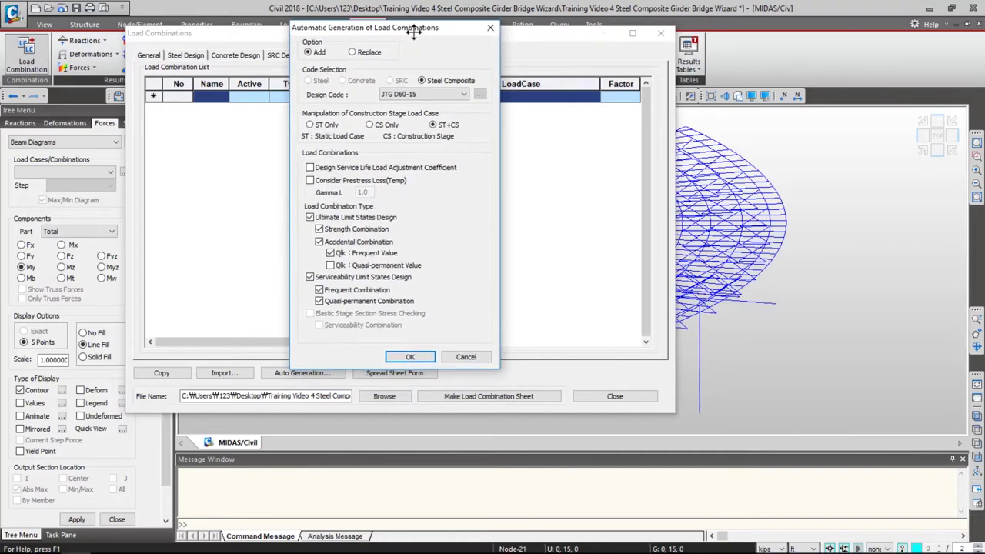
pyautogui.click(423, 93)
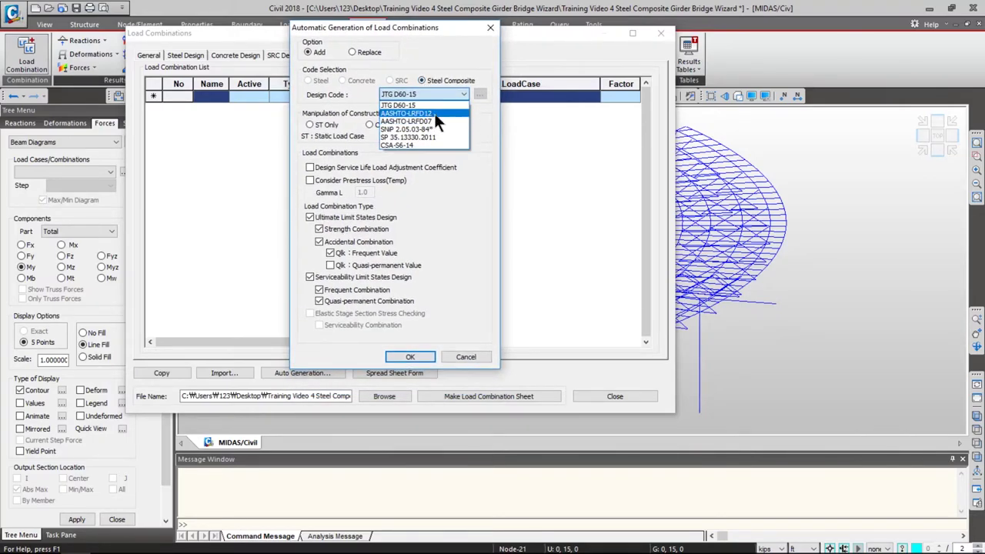
pyautogui.click(434, 113)
pyautogui.click(305, 171)
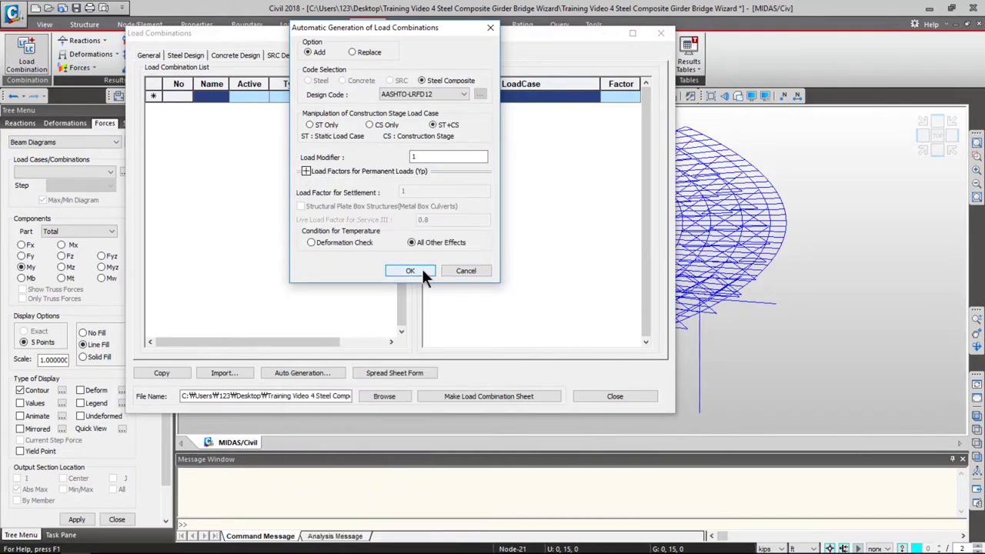
pyautogui.click(410, 271)
# Step: Review the generated combinations and the load cases and factors of the first one, and close the load combinations
pyautogui.moveTo(156, 95); pyautogui.dragTo(154, 132)
pyautogui.click(431, 97)
pyautogui.moveTo(433, 97); pyautogui.dragTo(440, 144)
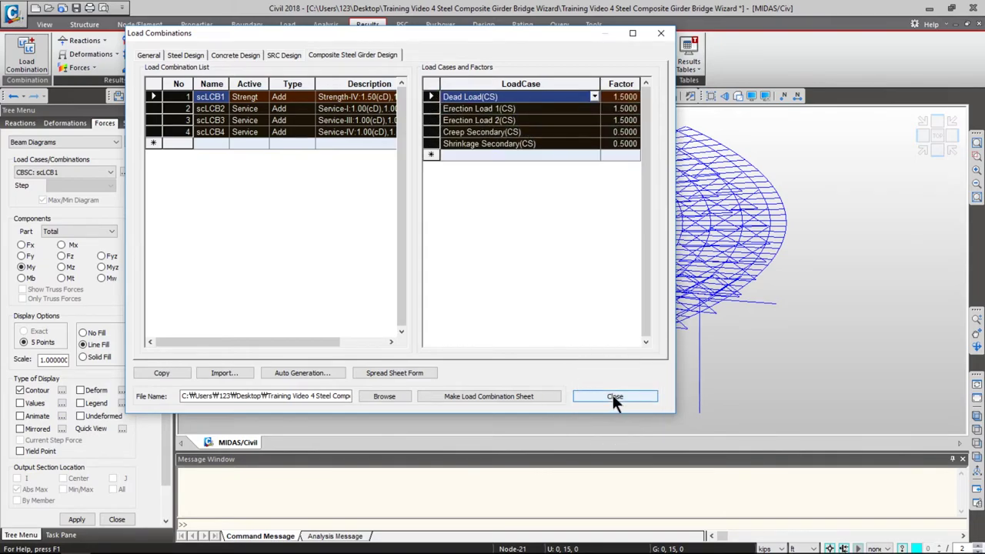
pyautogui.click(614, 397)
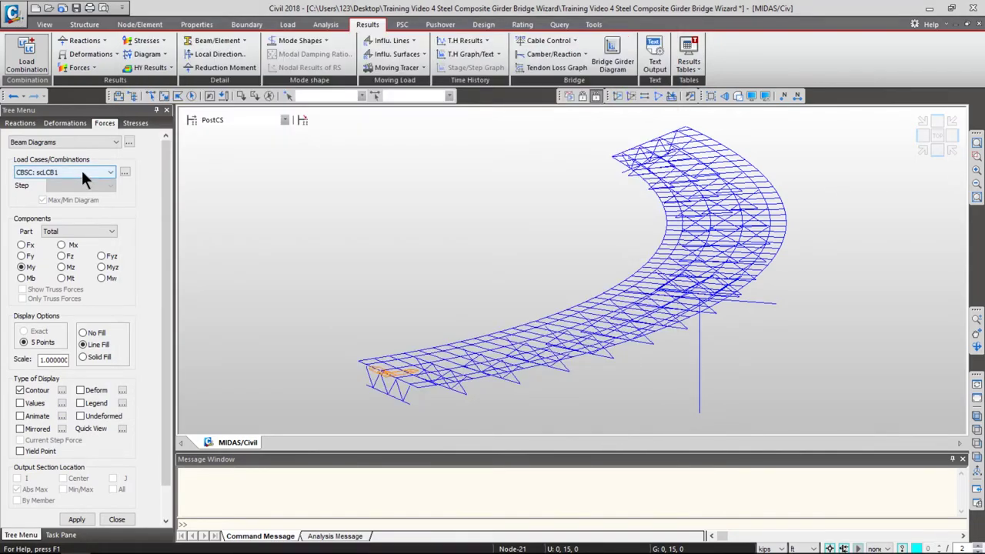
# Step: Display the My beam diagram for combination scLCB1 with contour, deformed shape and legend
pyautogui.click(83, 173)
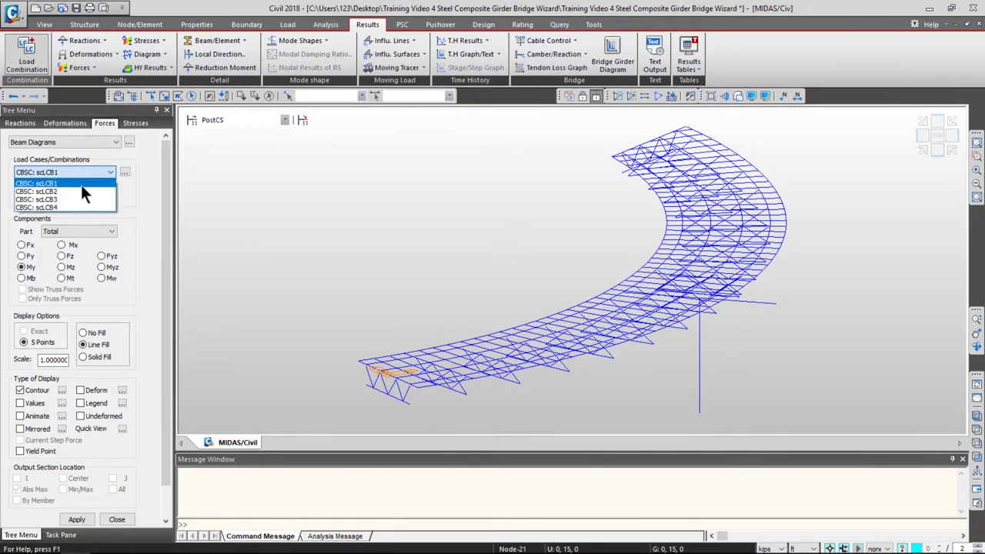
pyautogui.click(85, 184)
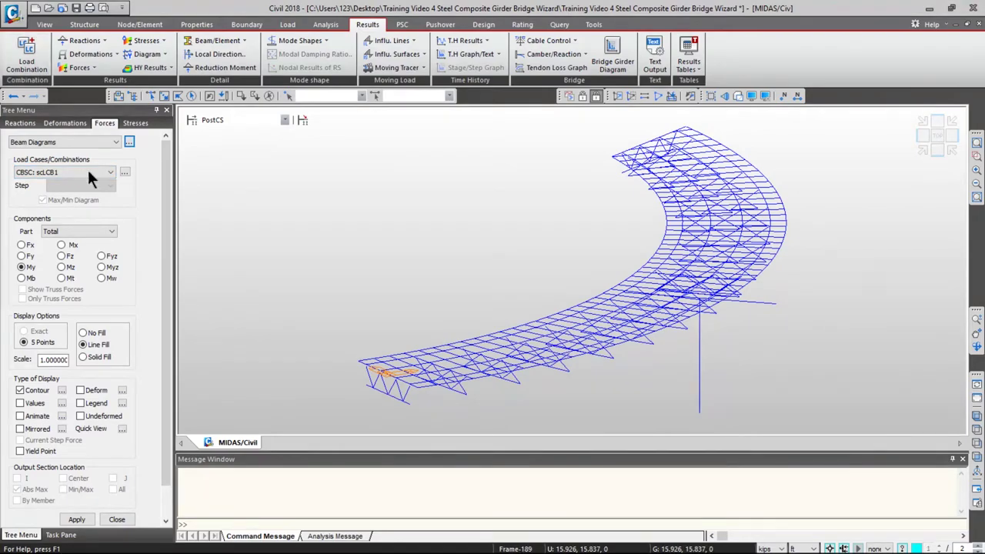
pyautogui.click(94, 172)
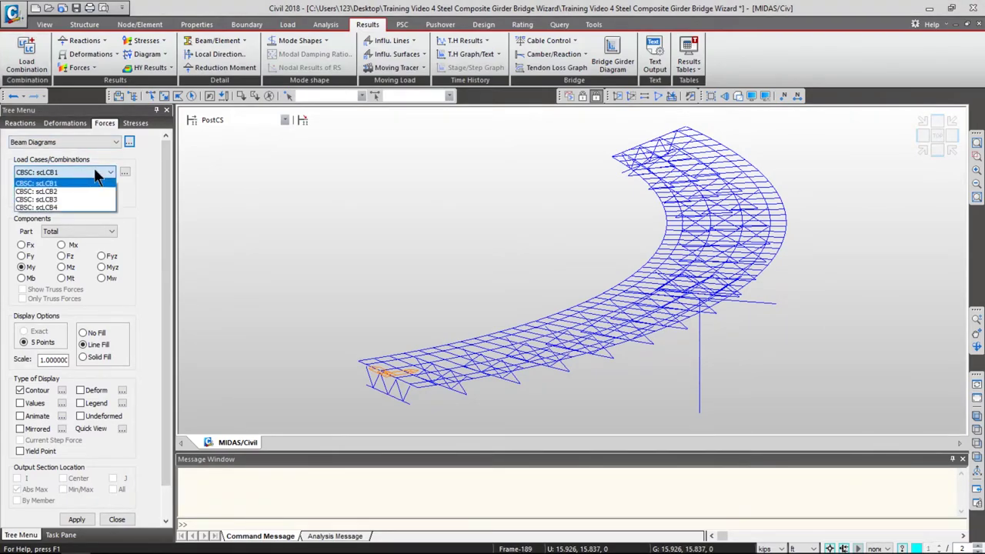
pyautogui.click(95, 173)
pyautogui.click(94, 169)
pyautogui.click(95, 182)
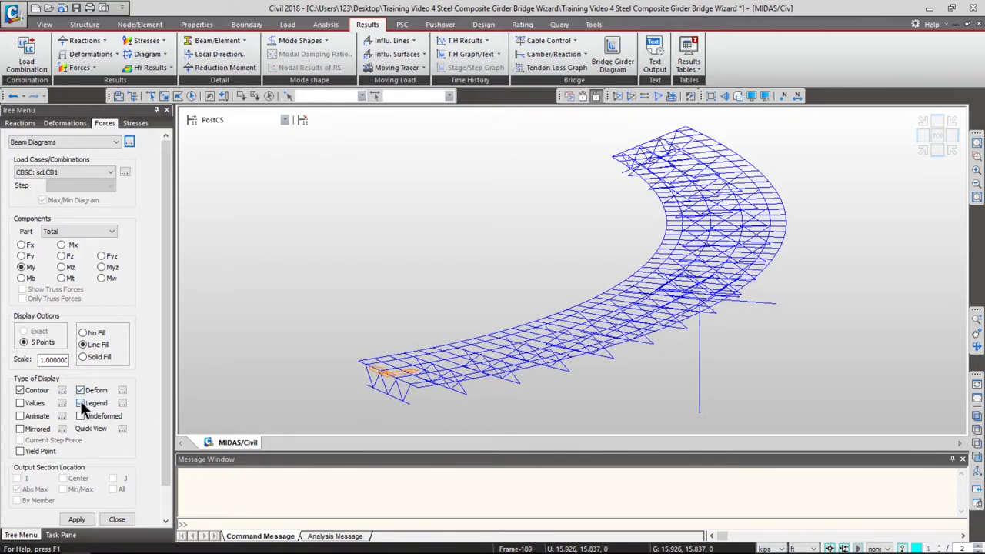
pyautogui.click(76, 520)
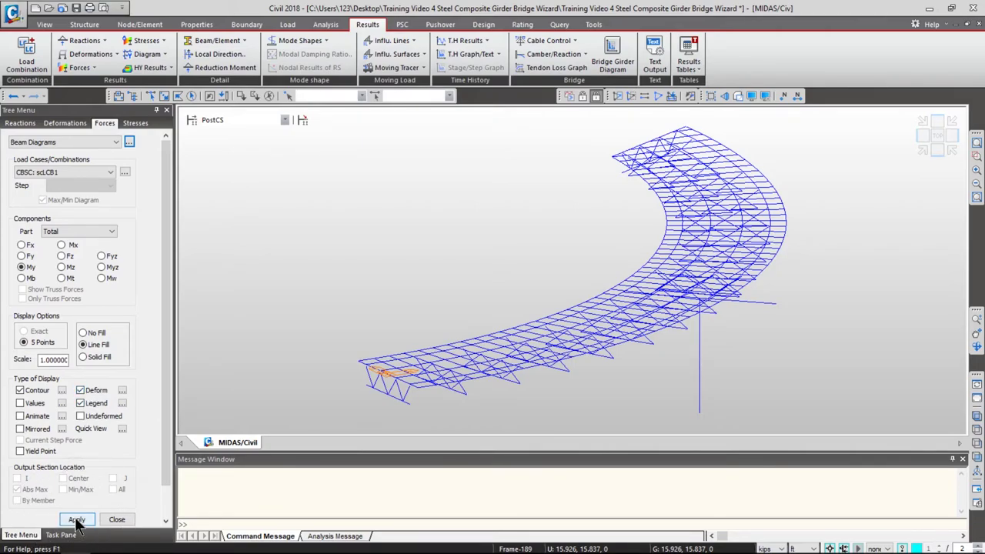
pyautogui.moveTo(589, 344); pyautogui.dragTo(593, 348)
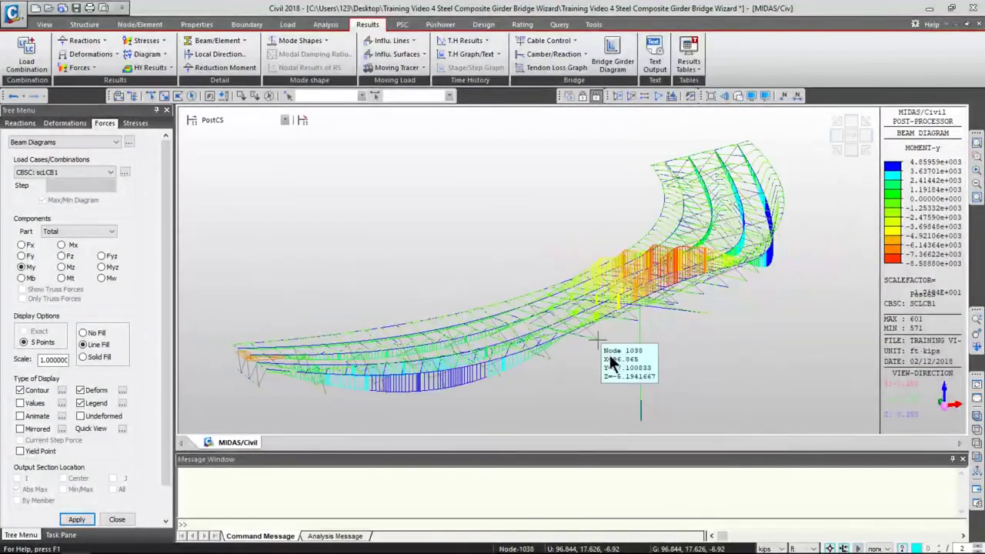
# Step: Select the Girder structure group and activate only its elements in the model view
pyautogui.click(117, 519)
pyautogui.click(71, 123)
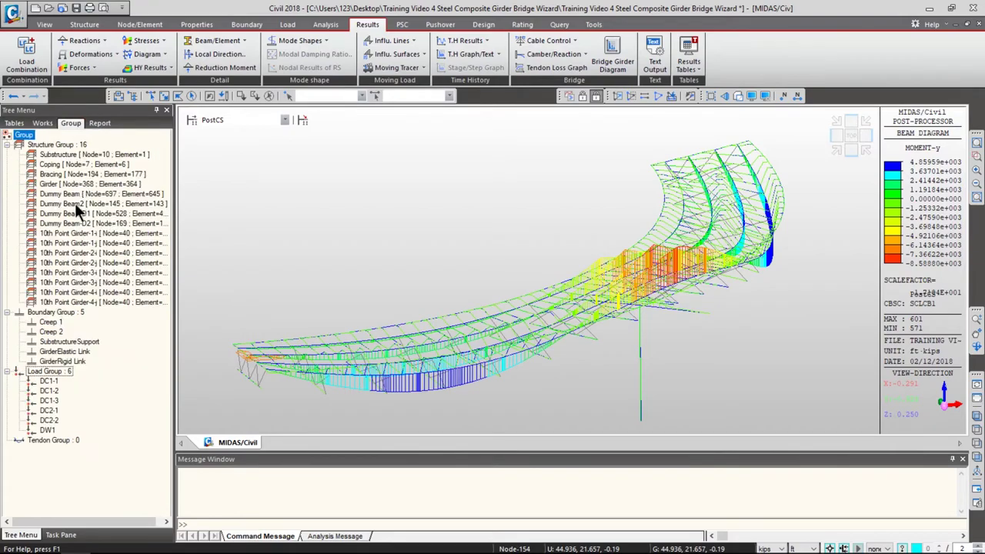
pyautogui.doubleClick(67, 186)
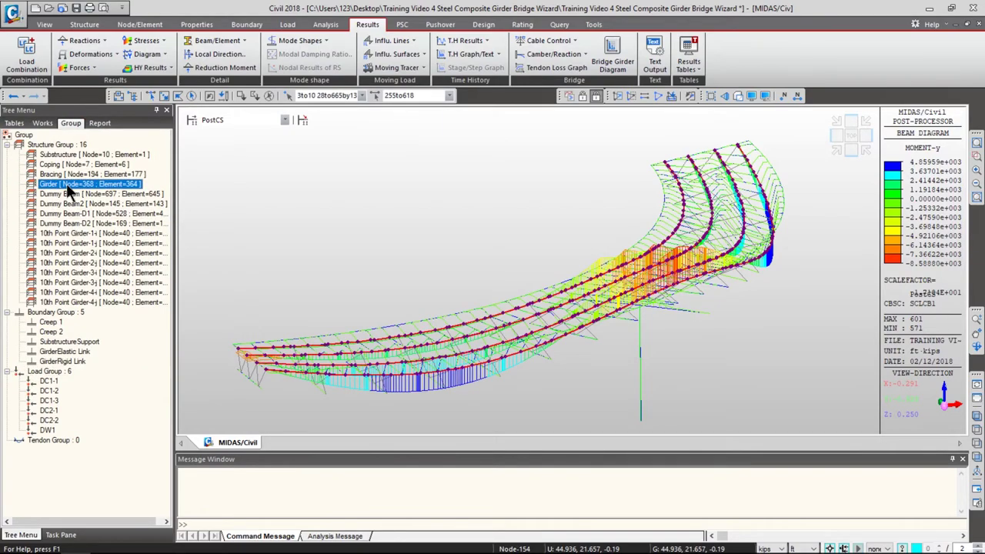
pyautogui.click(44, 23)
pyautogui.click(337, 62)
pyautogui.moveTo(499, 359); pyautogui.dragTo(493, 359, button='middle')
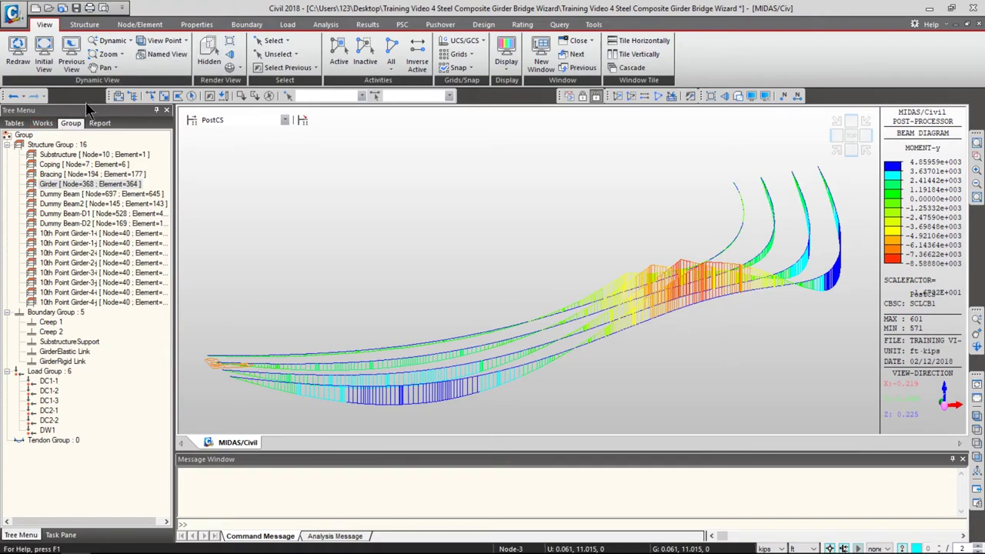
# Step: Redisplay the girders' My beam diagram for scLCB1 with the deformed shape turned off
pyautogui.click(365, 25)
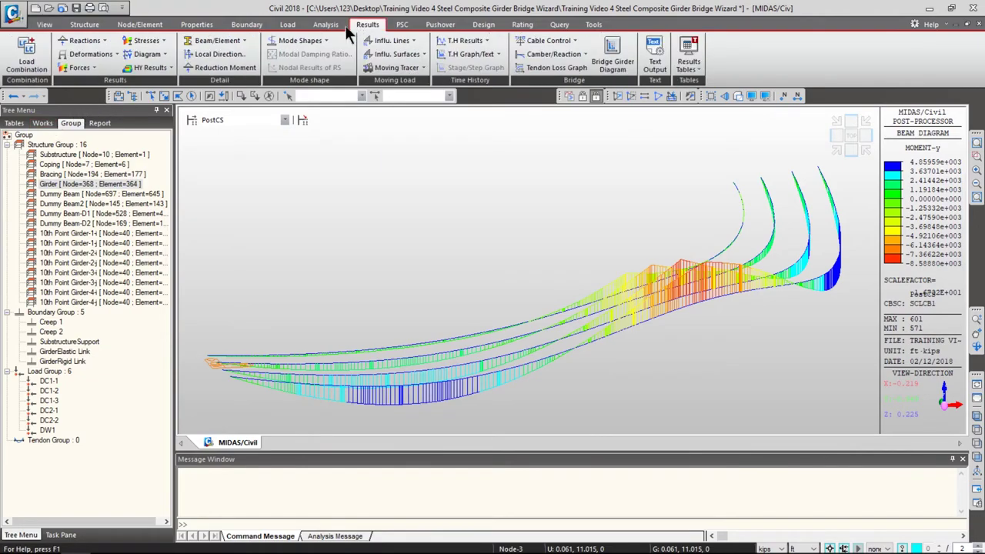
pyautogui.click(89, 68)
pyautogui.click(90, 109)
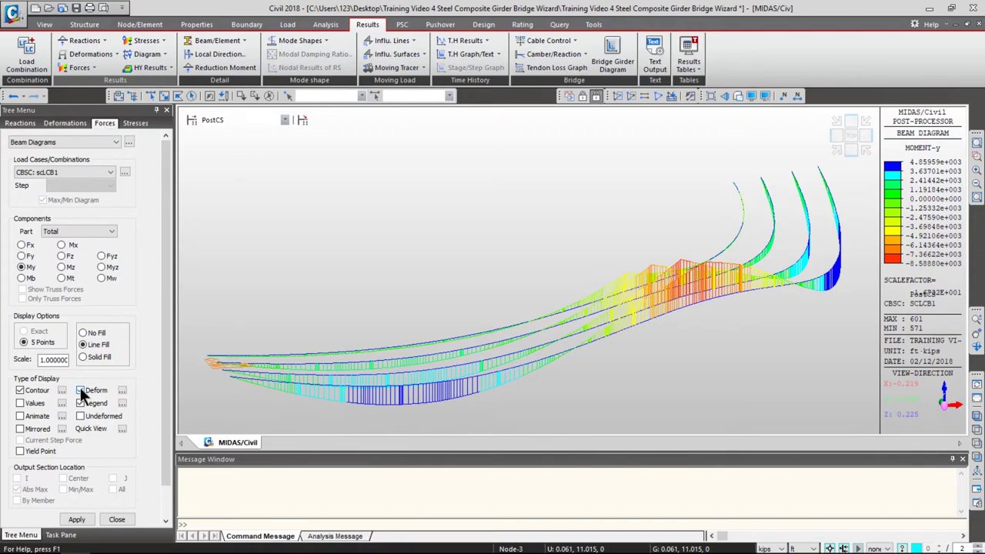
pyautogui.click(77, 519)
pyautogui.moveTo(628, 342)
pyautogui.mouseDown()
pyautogui.moveTo(582, 330)
pyautogui.moveTo(627, 352)
pyautogui.moveTo(636, 340)
pyautogui.moveTo(631, 350)
pyautogui.mouseUp()
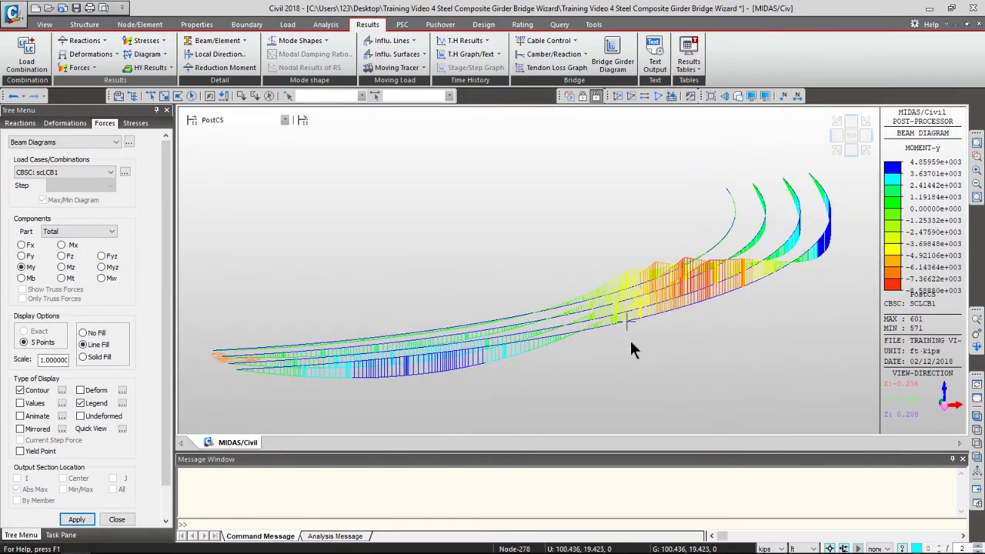
pyautogui.moveTo(630, 348)
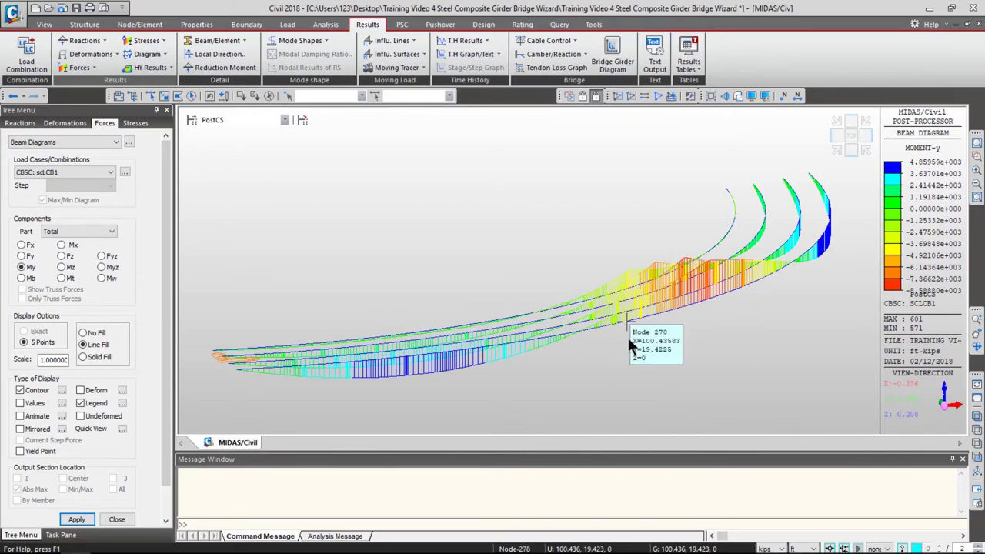
pyautogui.moveTo(627, 338); pyautogui.dragTo(621, 345)
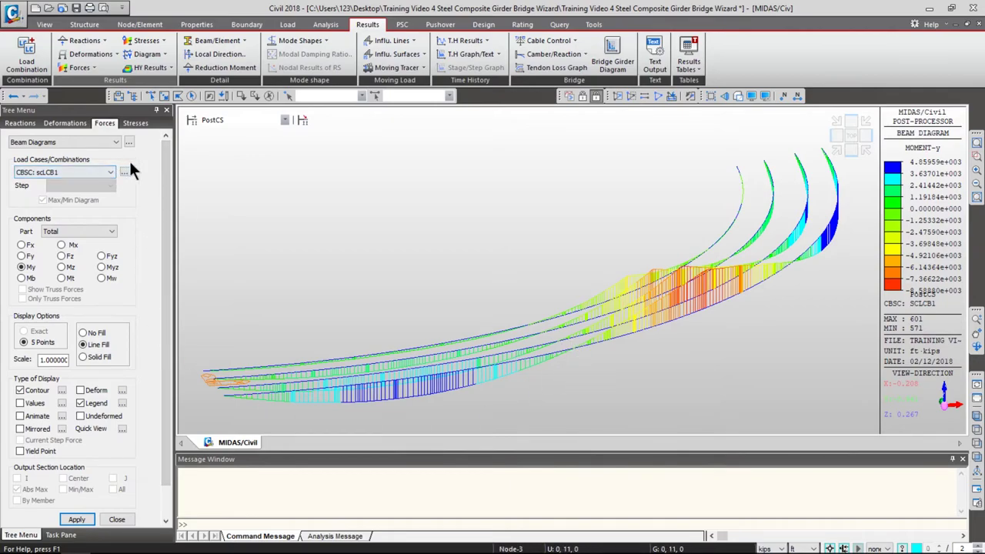
# Step: Switch the construction stage to Min/Max and check its load case list, keeping CSmax: Summation
pyautogui.click(285, 122)
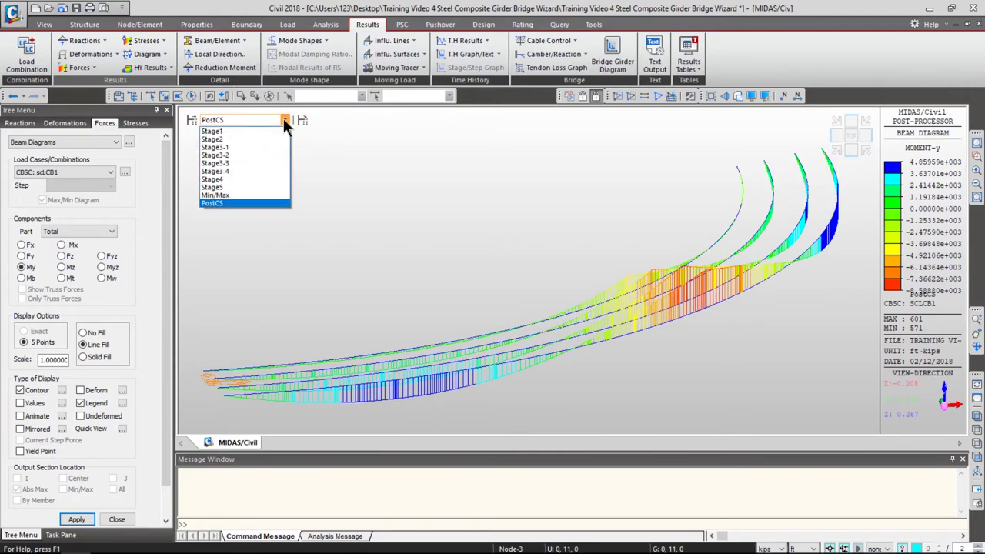
pyautogui.click(239, 195)
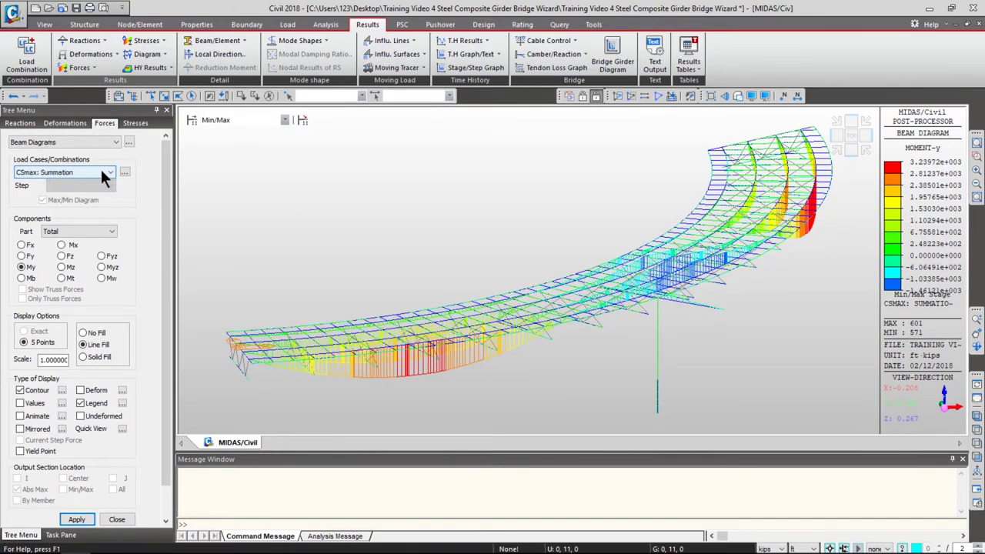
pyautogui.click(100, 168)
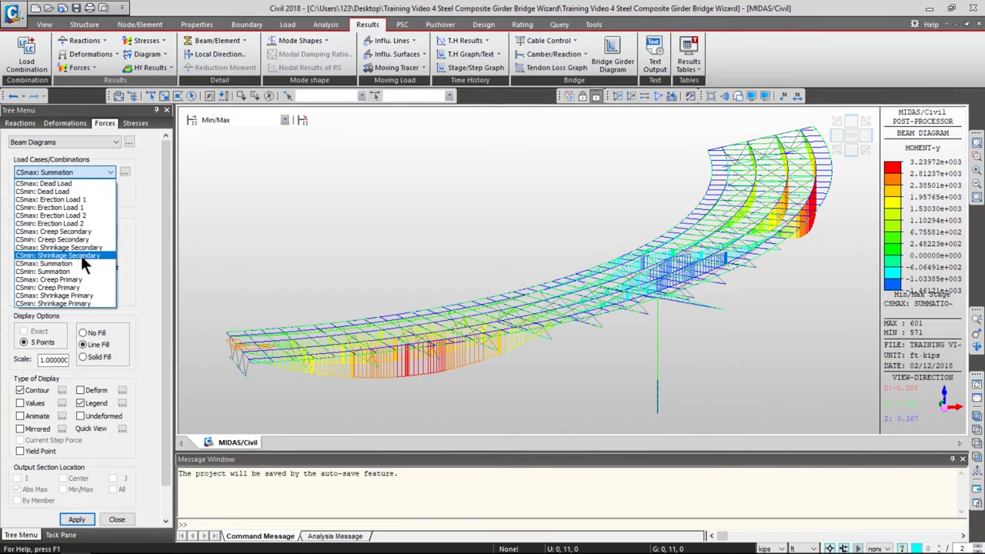
pyautogui.click(136, 195)
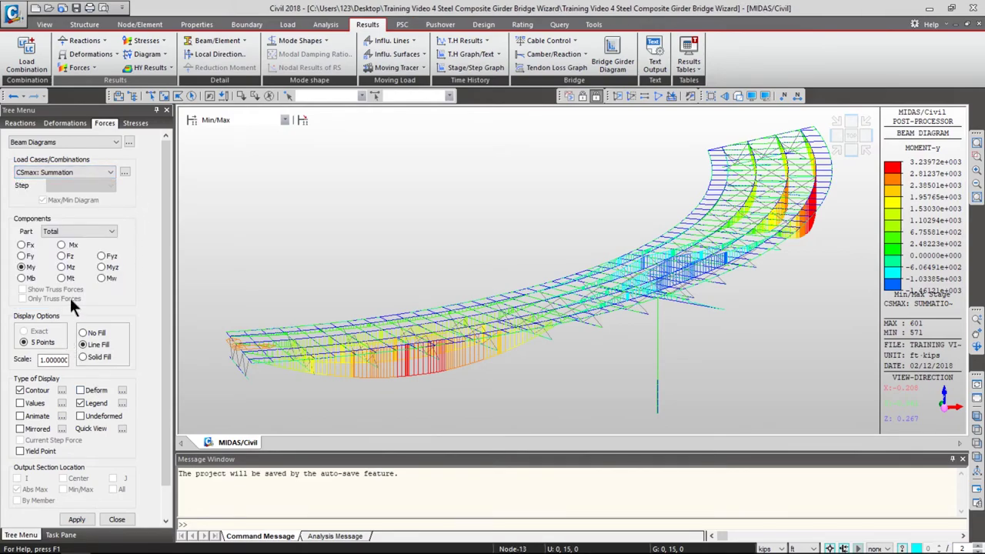
# Step: Add the deformed shape to the Min/Max moment diagram and keep the component part at Total
pyautogui.click(81, 391)
pyautogui.click(76, 520)
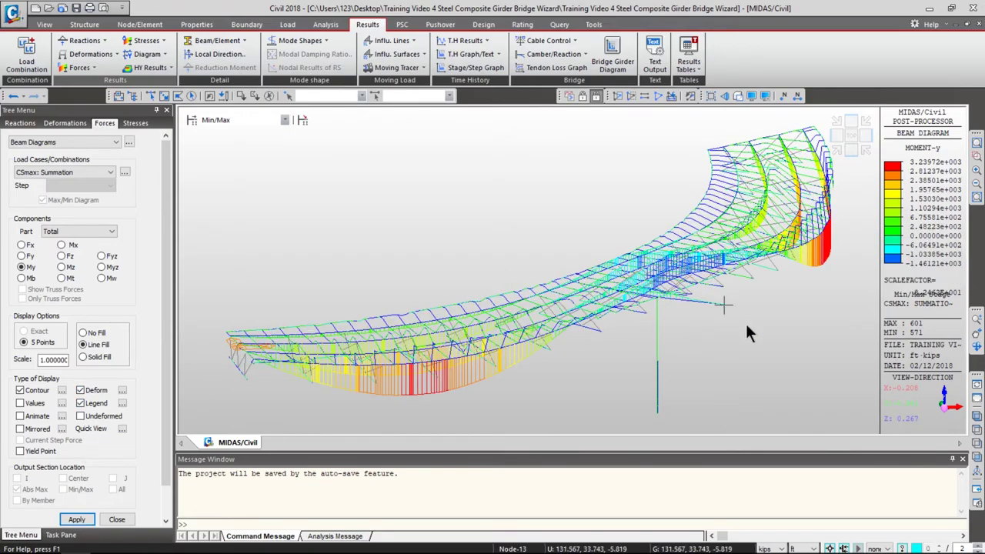
pyautogui.keyDown('ctrl'); pyautogui.moveTo(732, 330); pyautogui.dragTo(712, 335, button='right'); pyautogui.keyUp('ctrl')
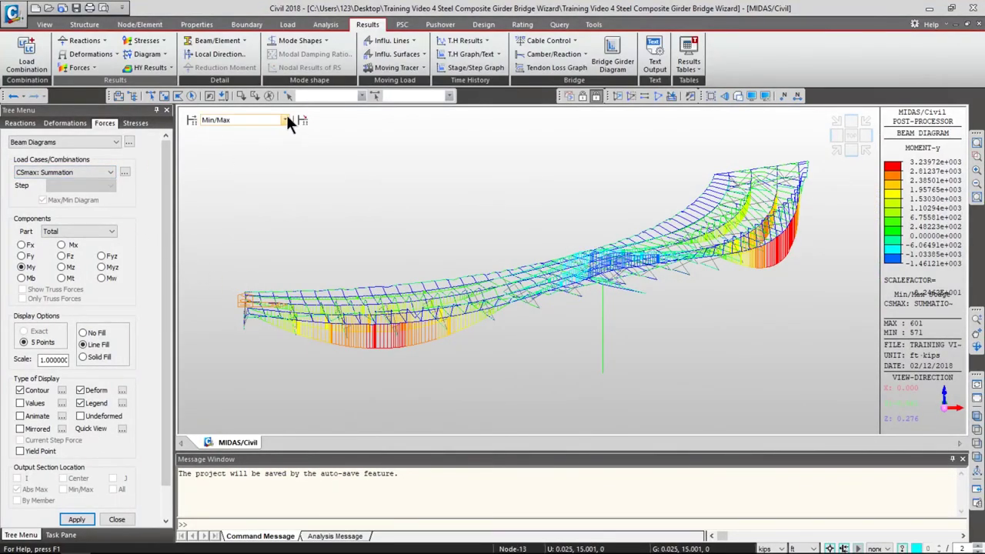
pyautogui.click(83, 232)
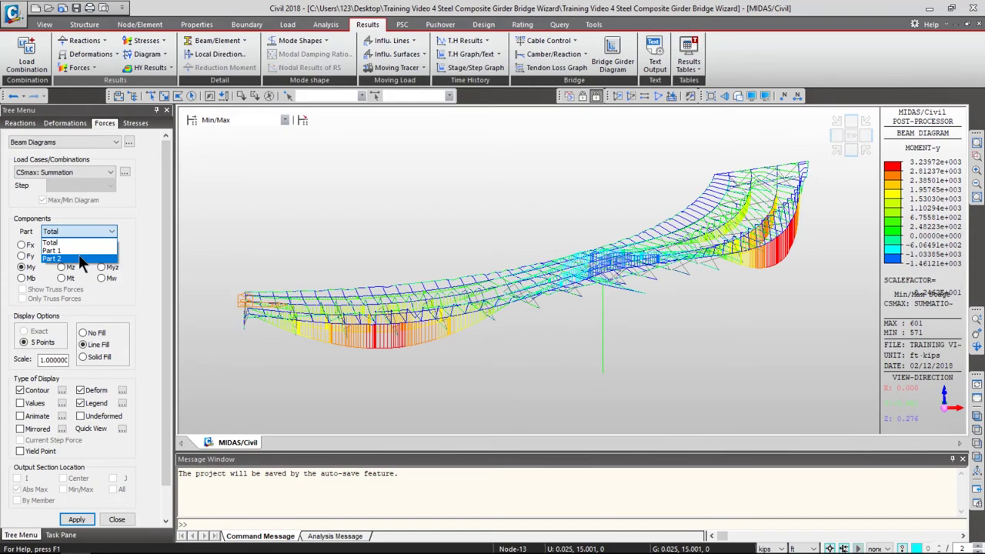
pyautogui.click(91, 242)
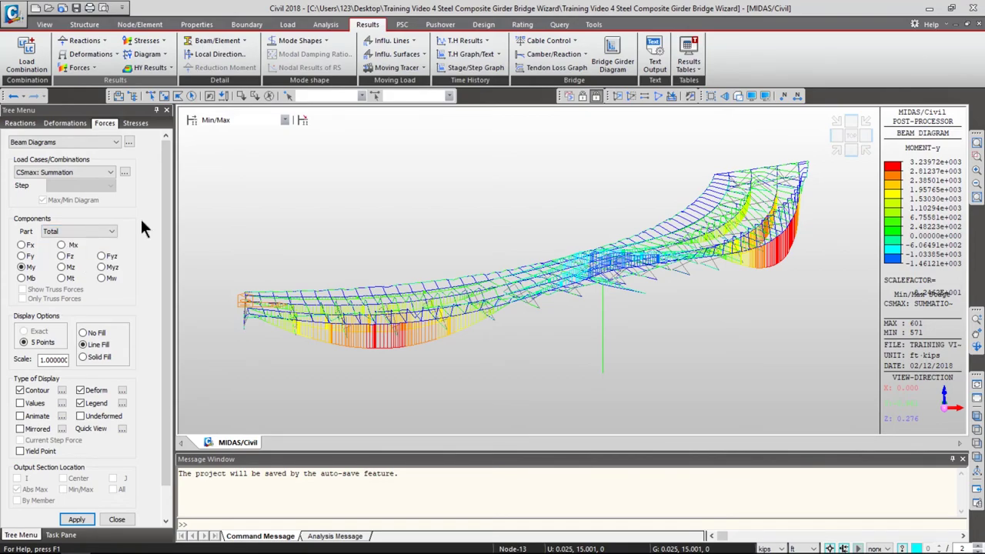